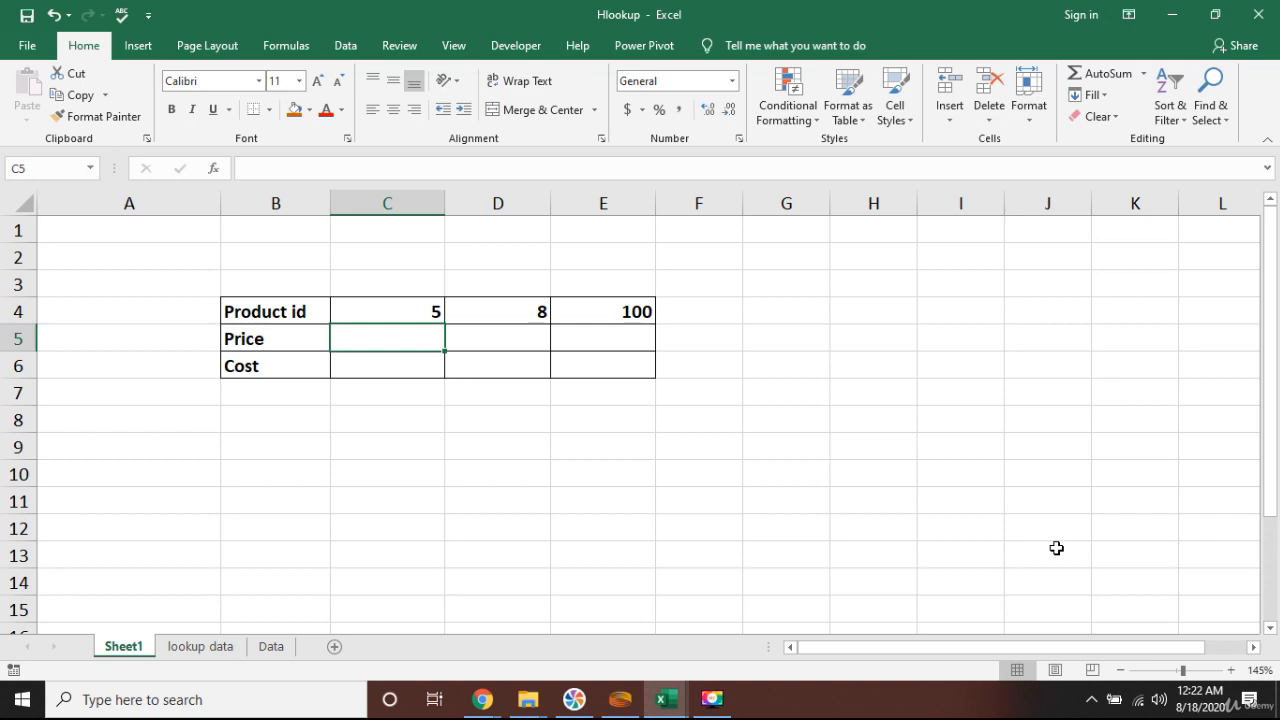
- Review the Price and Cost rows and the product ids in the Sheet1 table
{"action": "key", "text": "Left"}
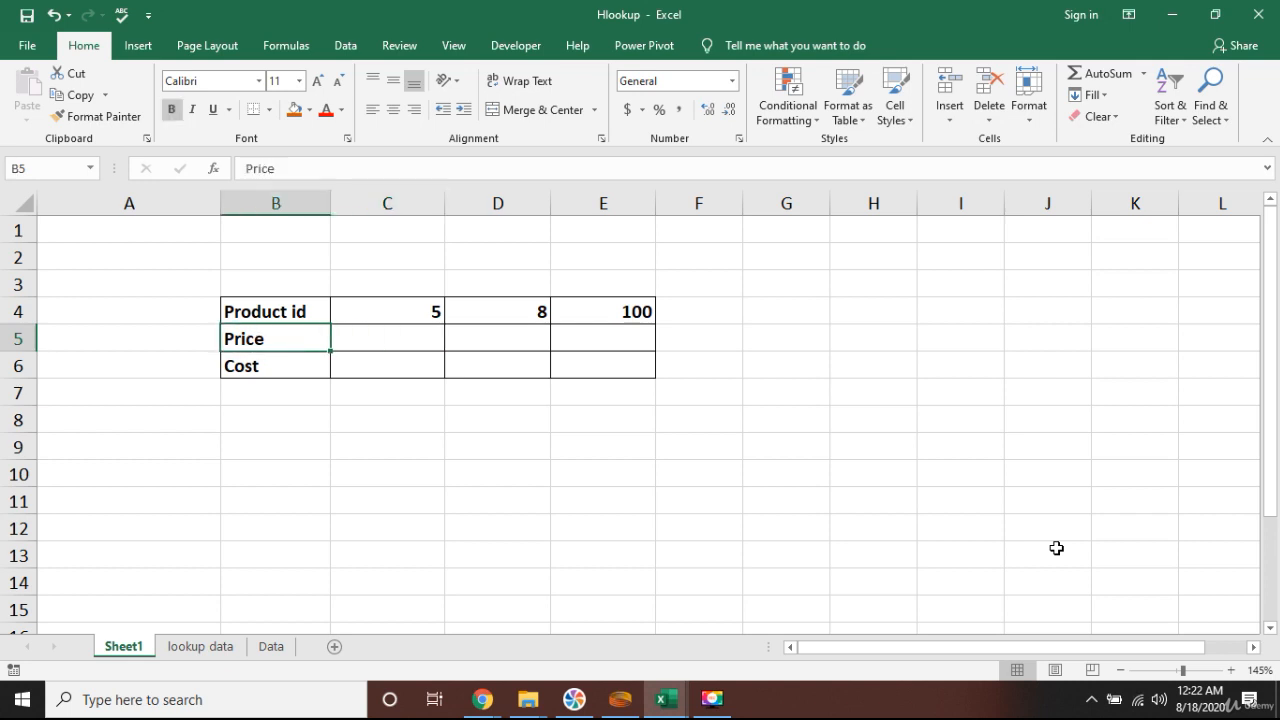
{"action": "key", "text": "Down"}
{"action": "key", "text": "Right"}
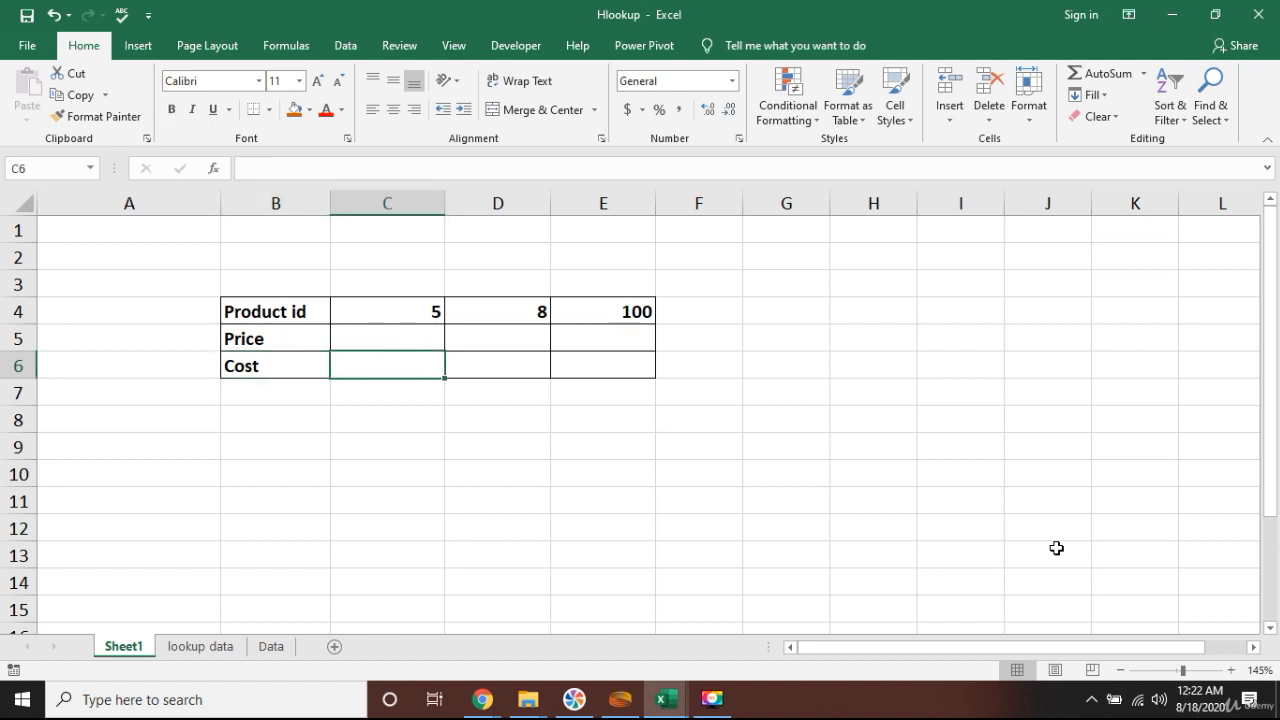
{"action": "key", "text": "Up"}
{"action": "key", "text": "Up"}
{"action": "key", "text": "Right"}
{"action": "key", "text": "Right"}
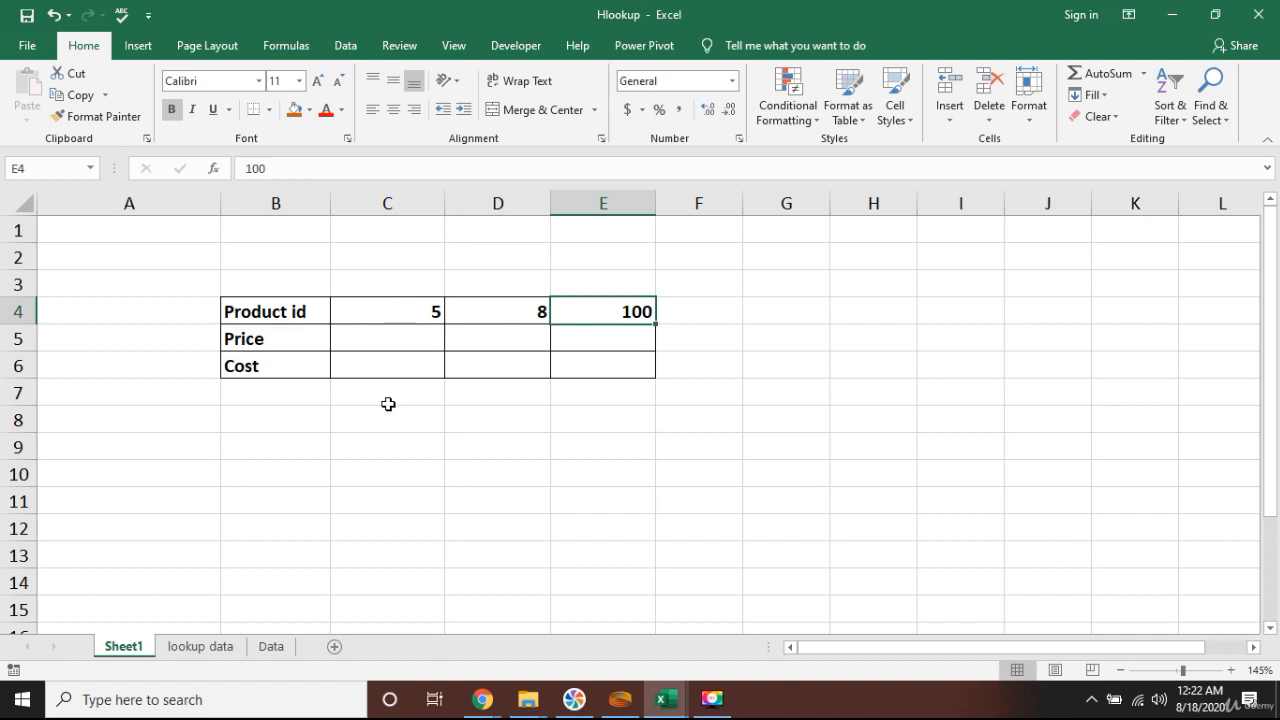
- Examine the product id row on the lookup data sheet, from the first product through the last one
{"action": "left_click", "coordinate": [210, 650]}
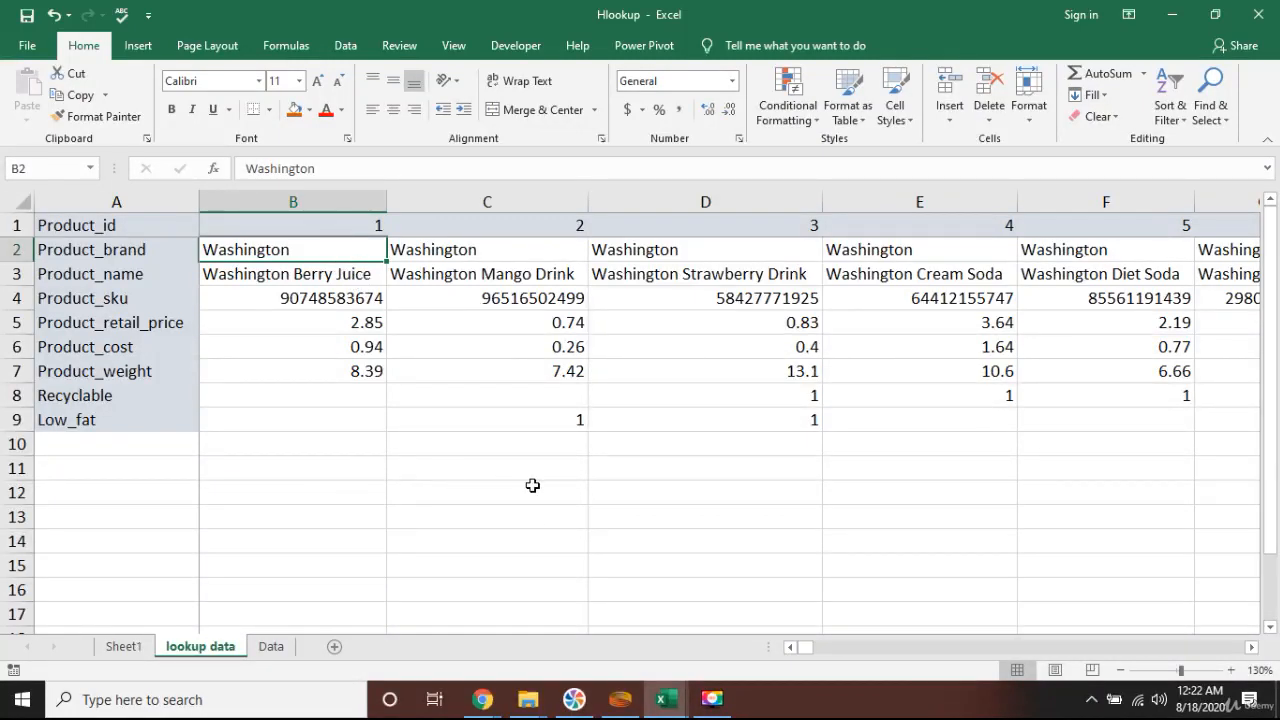
{"action": "key", "text": "Up"}
{"action": "key", "text": "Down"}
{"action": "key", "text": "Up"}
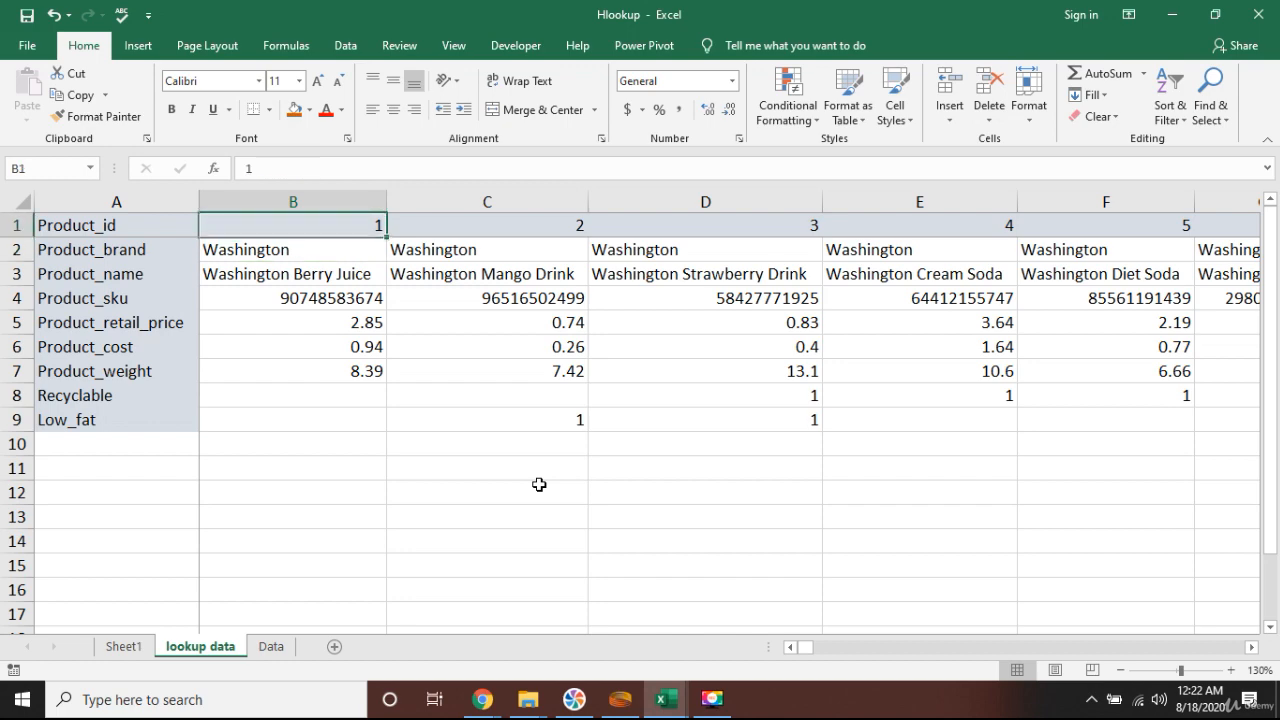
{"action": "key", "text": "ctrl+Right"}
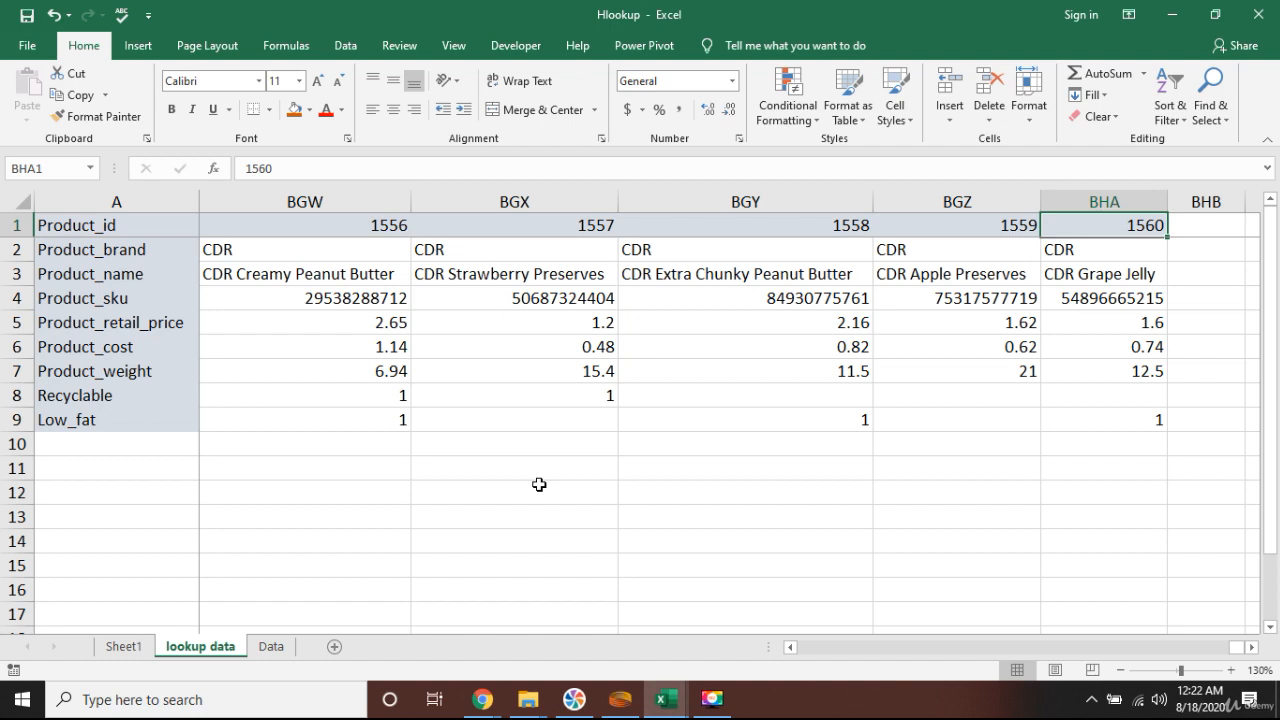
{"action": "key", "text": "ctrl+Left"}
{"action": "key", "text": "Right"}
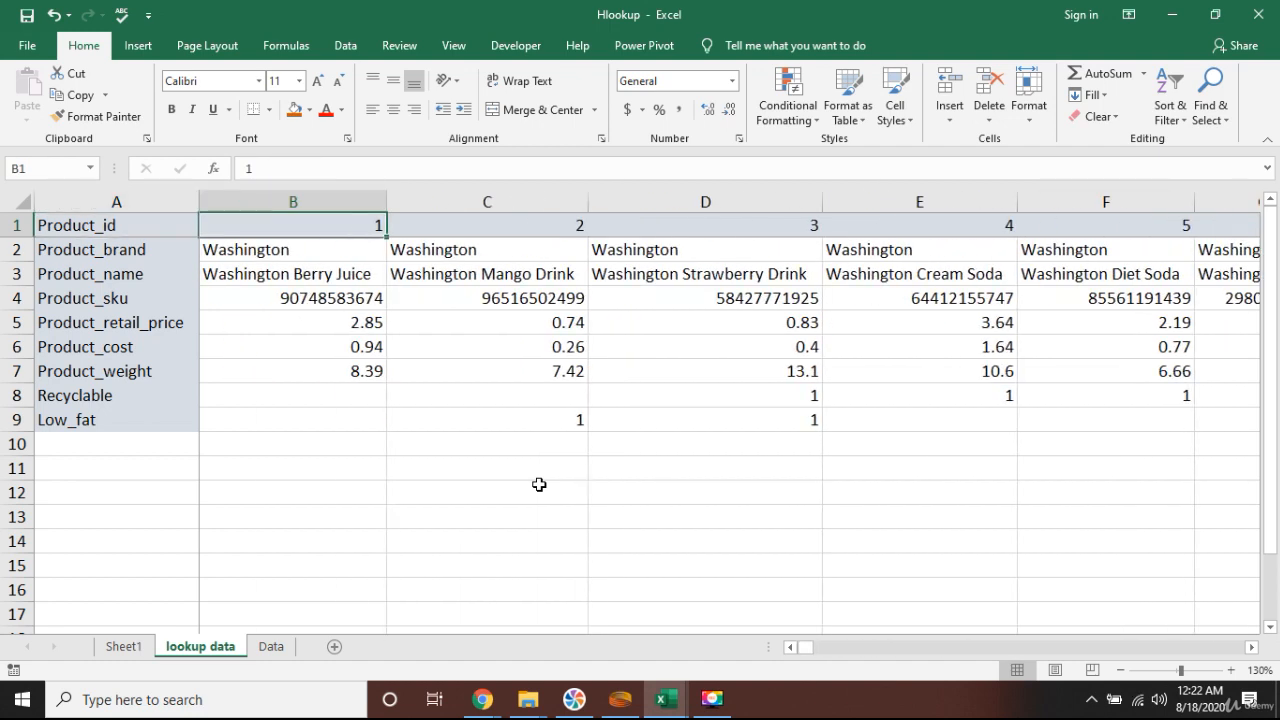
{"action": "key", "text": "Down"}
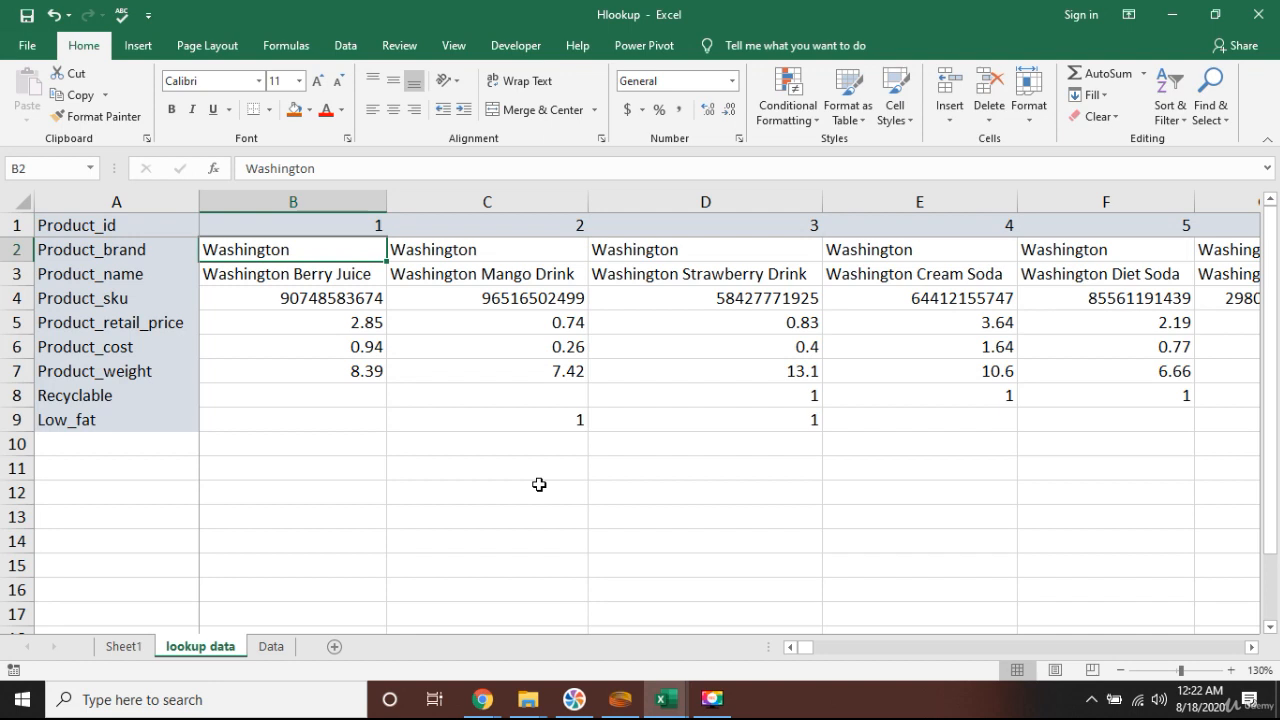
- Start an HLOOKUP formula in the Price cell C5 of Sheet1, using C4 as the lookup value
{"action": "left_click", "coordinate": [140, 650]}
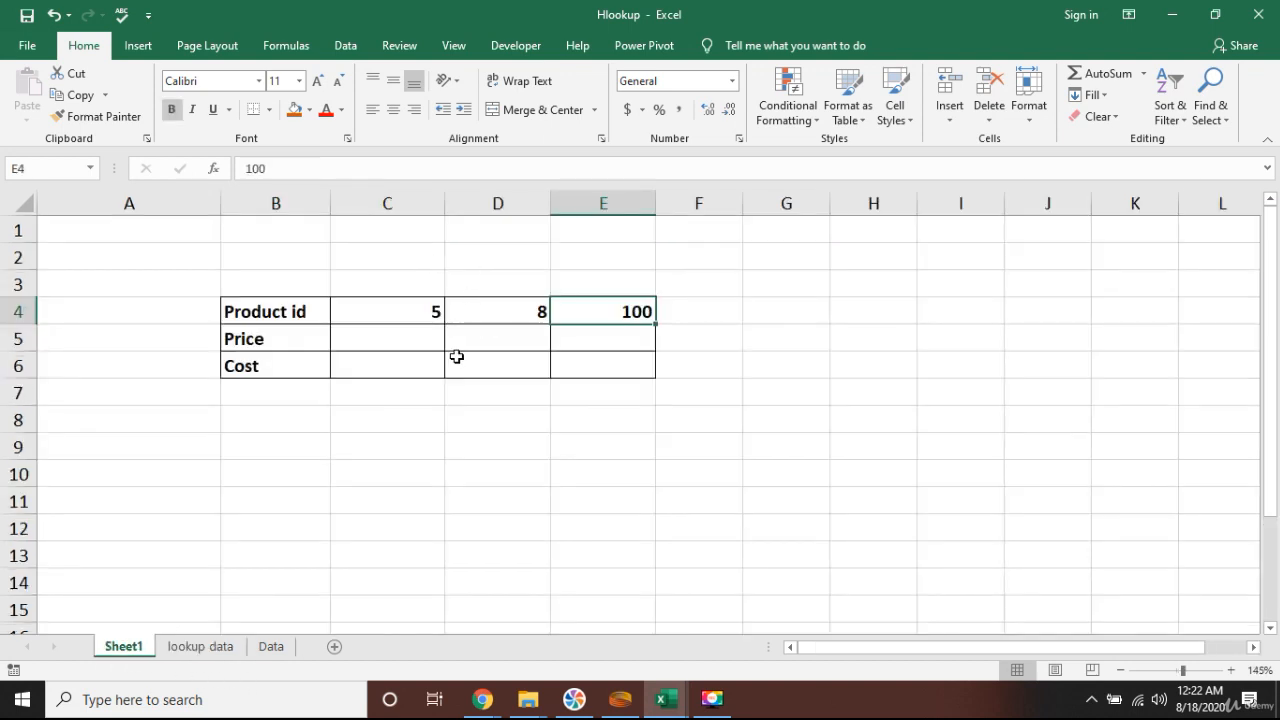
{"action": "left_click", "coordinate": [391, 351]}
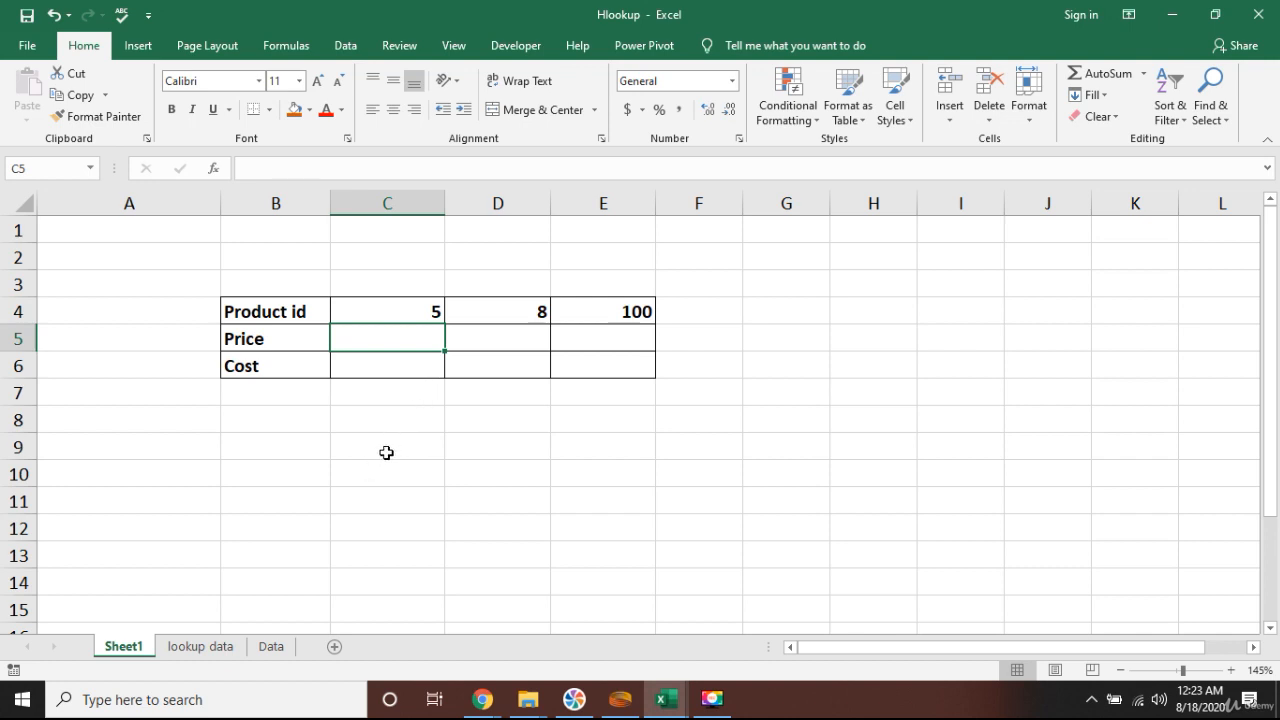
{"action": "left_click", "coordinate": [226, 646]}
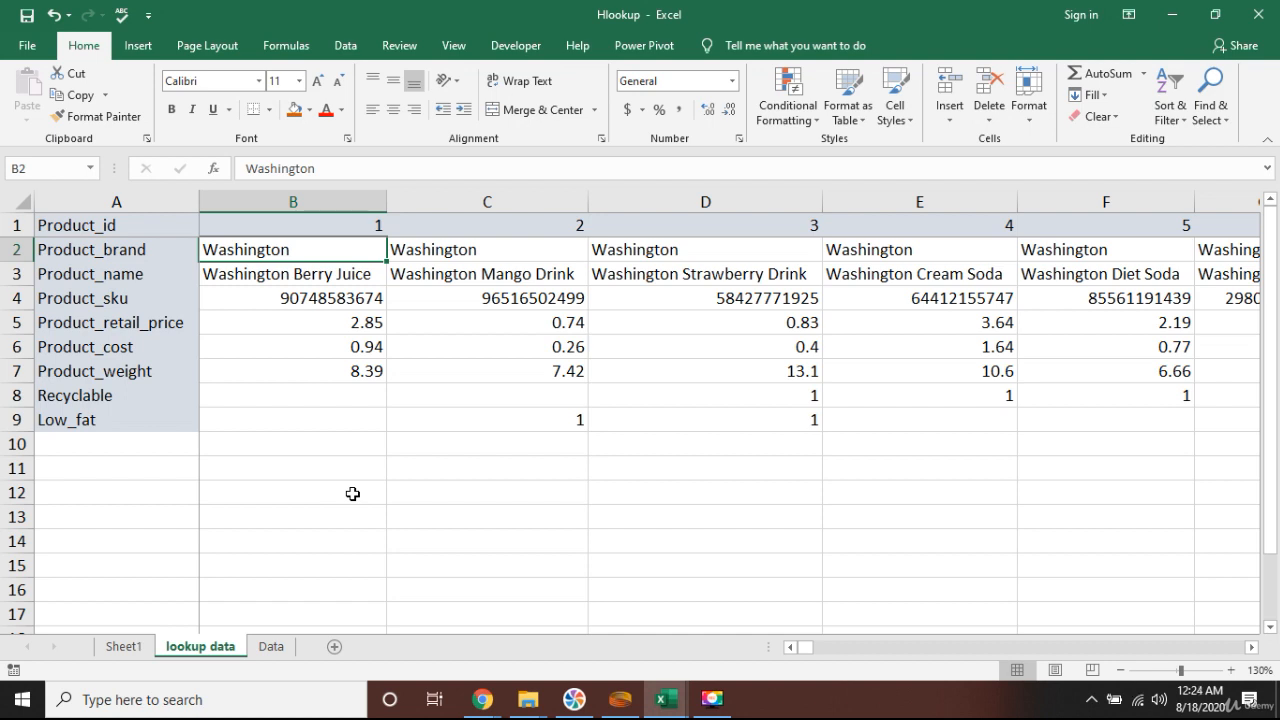
{"action": "left_click", "coordinate": [140, 646]}
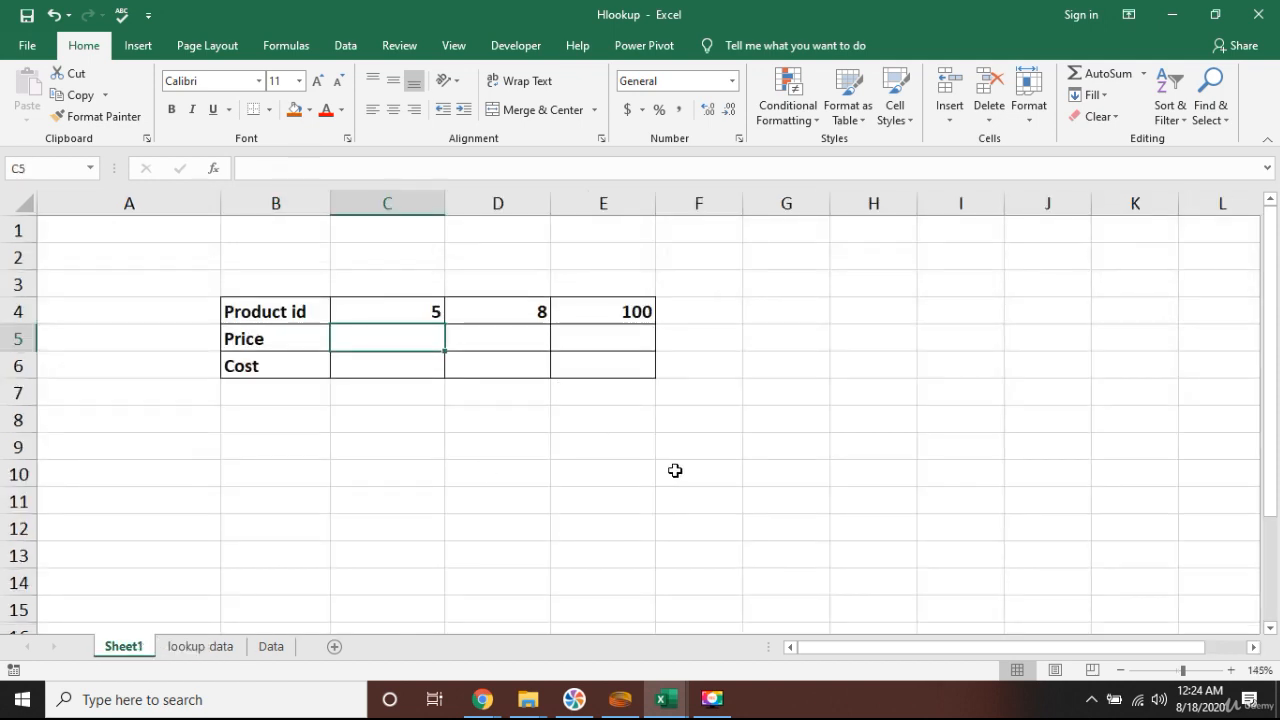
{"action": "type", "text": "=hl"}
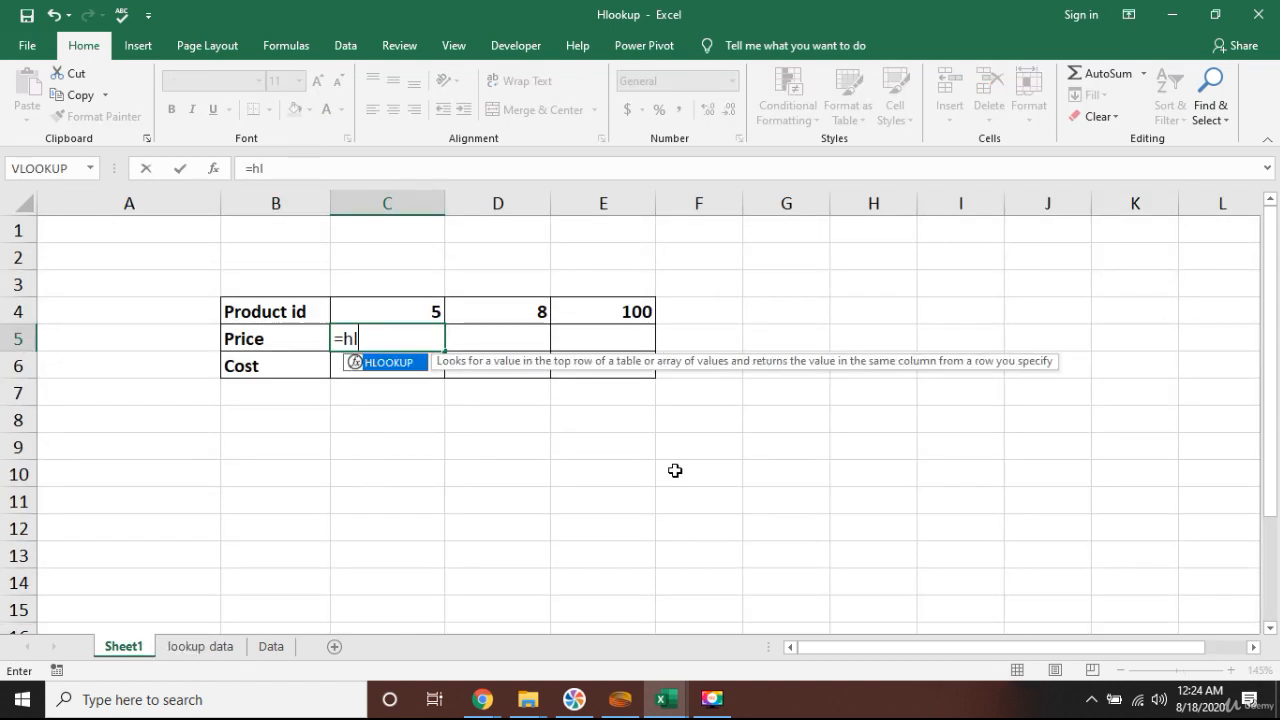
{"action": "type", "text": "o"}
{"action": "key", "text": "Tab"}
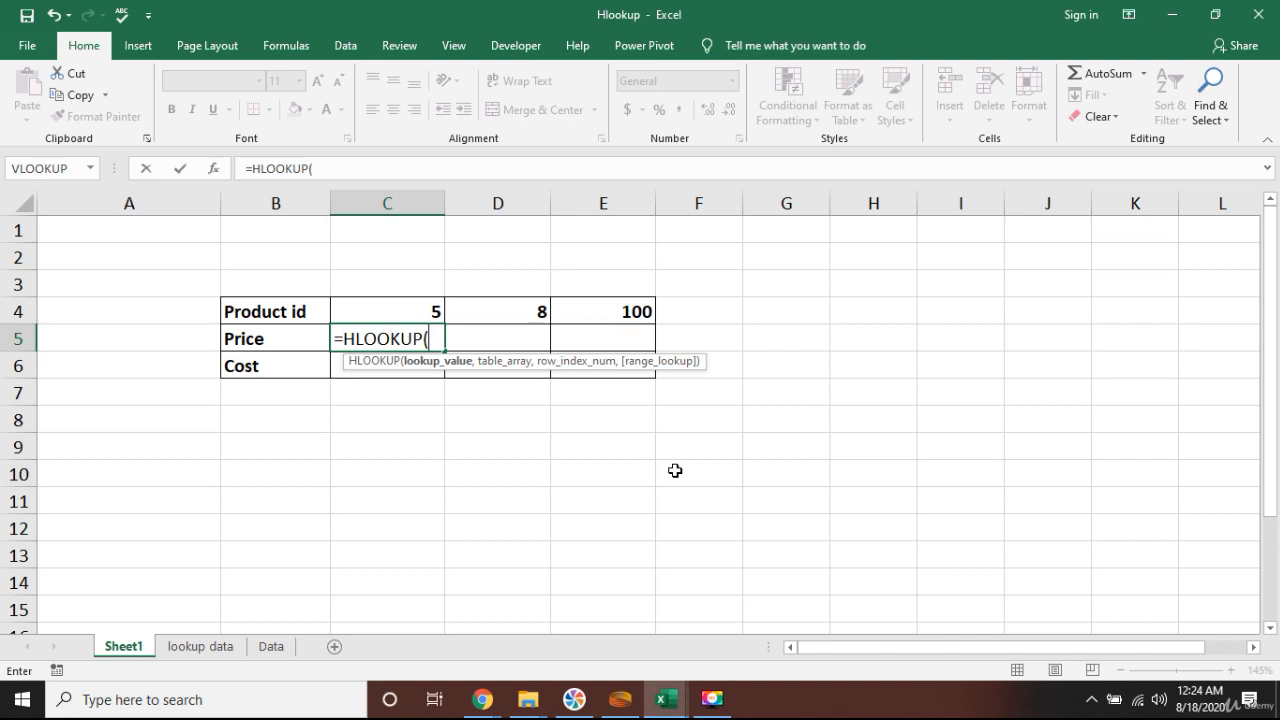
{"action": "key", "text": "Up"}
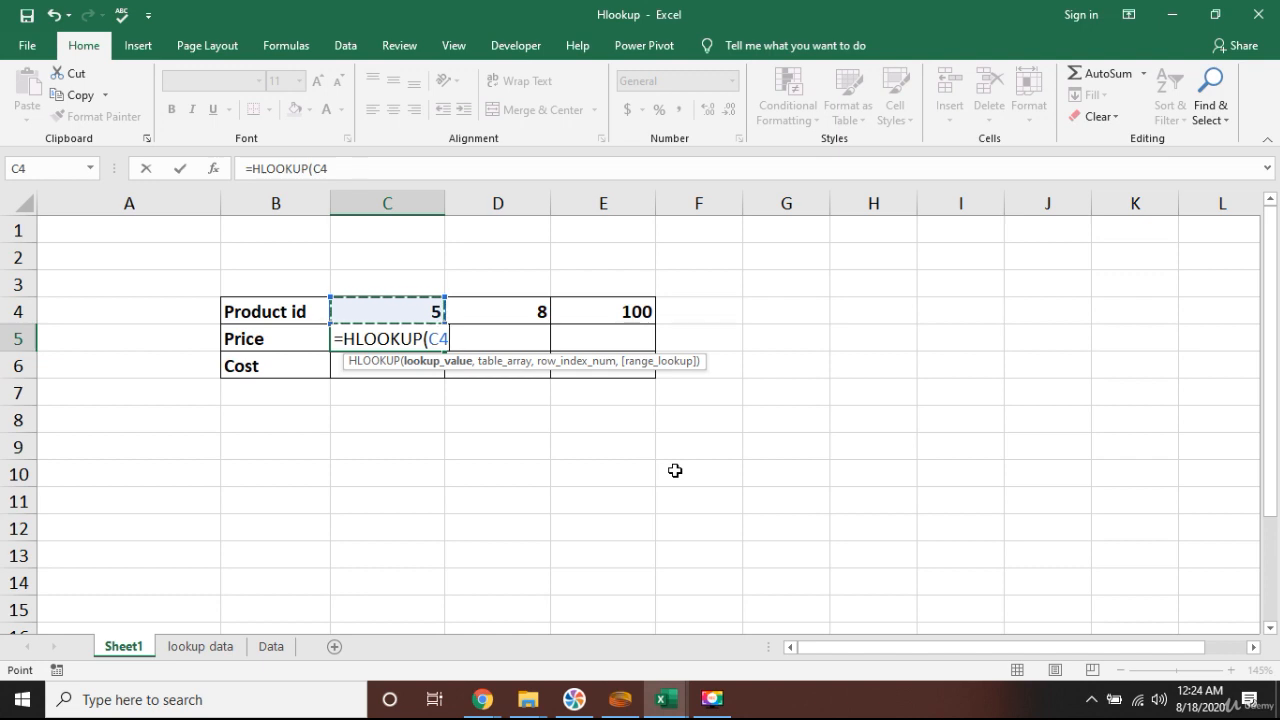
{"action": "type", "text": ","}
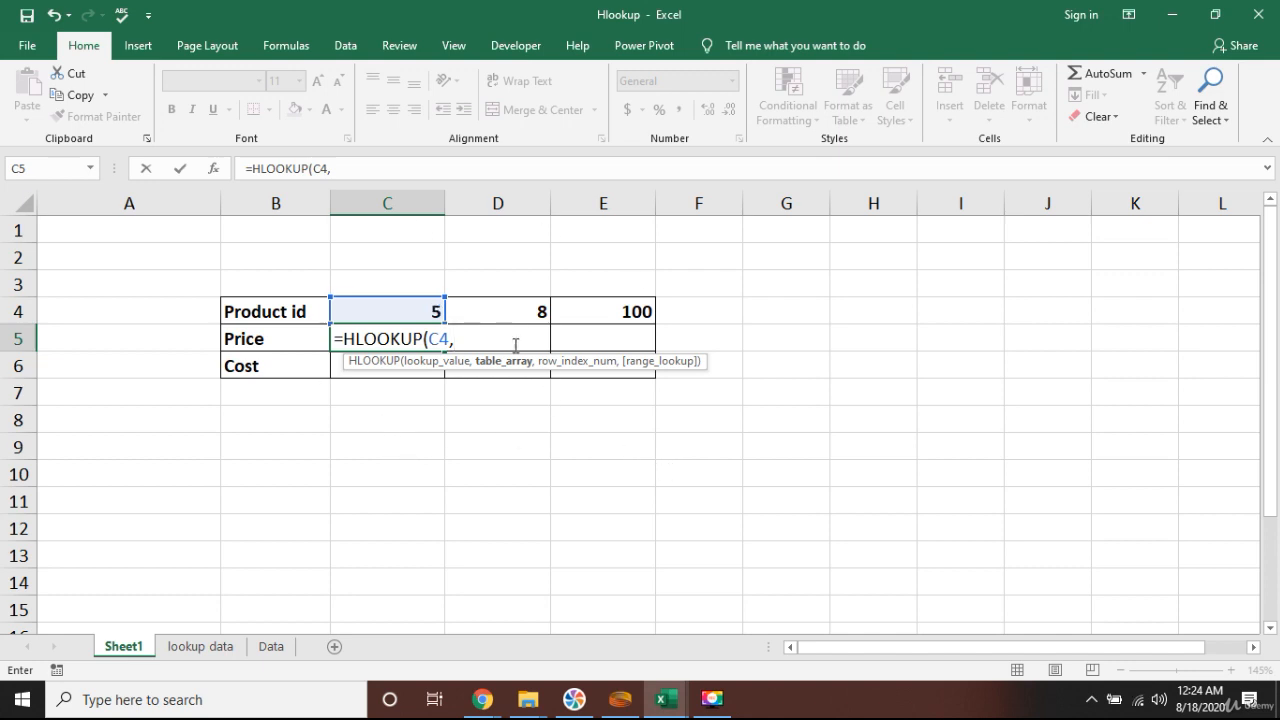
- Set the formula's table array to the range B1:BHA9 on the lookup data sheet
{"action": "left_click", "coordinate": [208, 648]}
{"action": "left_click", "coordinate": [308, 254]}
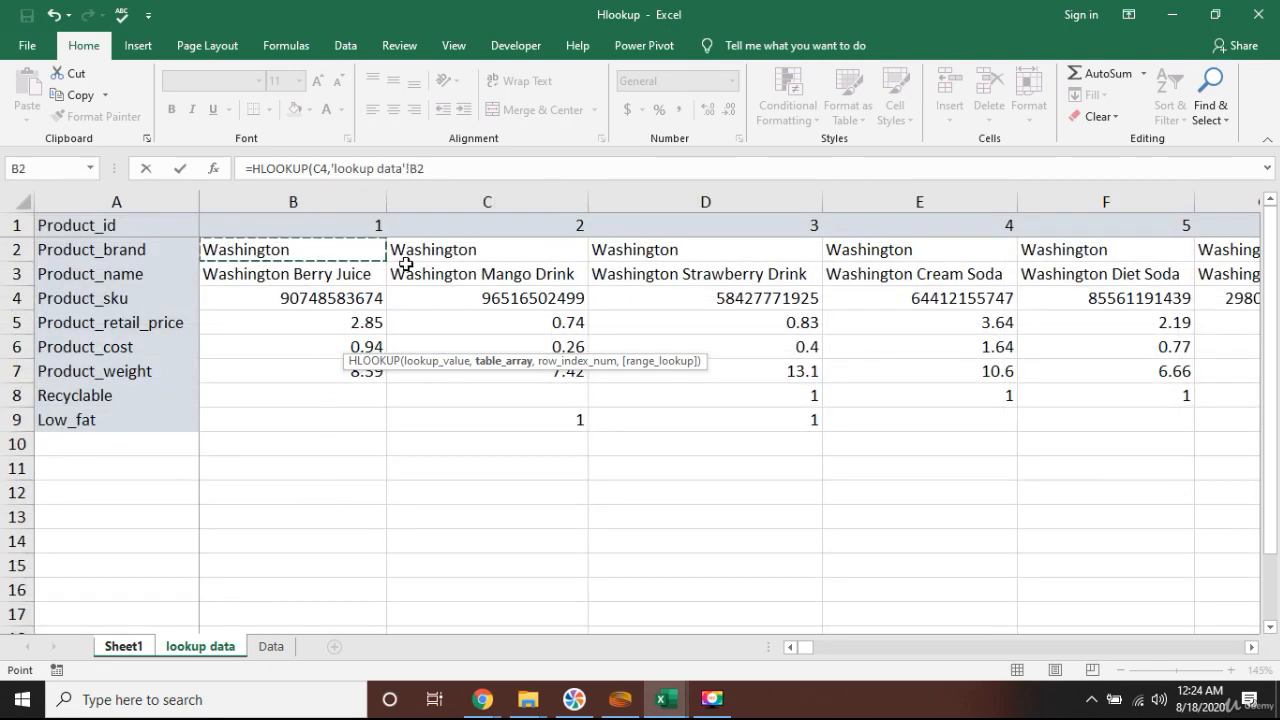
{"action": "key", "text": "Up"}
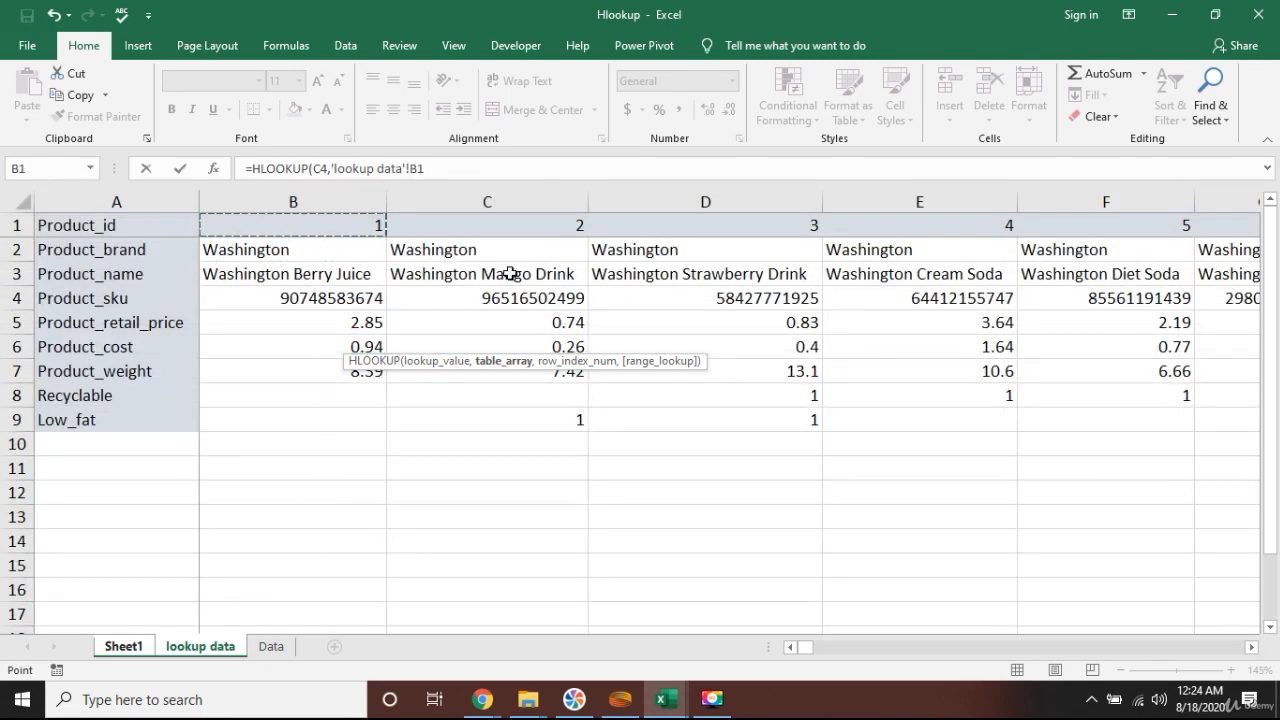
{"action": "key", "text": "shift+Down"}
{"action": "key", "text": "shift+Down"}
{"action": "key", "text": "shift+Down"}
{"action": "key", "text": "shift+Down"}
{"action": "key", "text": "shift+Down"}
{"action": "key", "text": "shift+Down"}
{"action": "key", "text": "shift+Down"}
{"action": "key", "text": "shift+Down"}
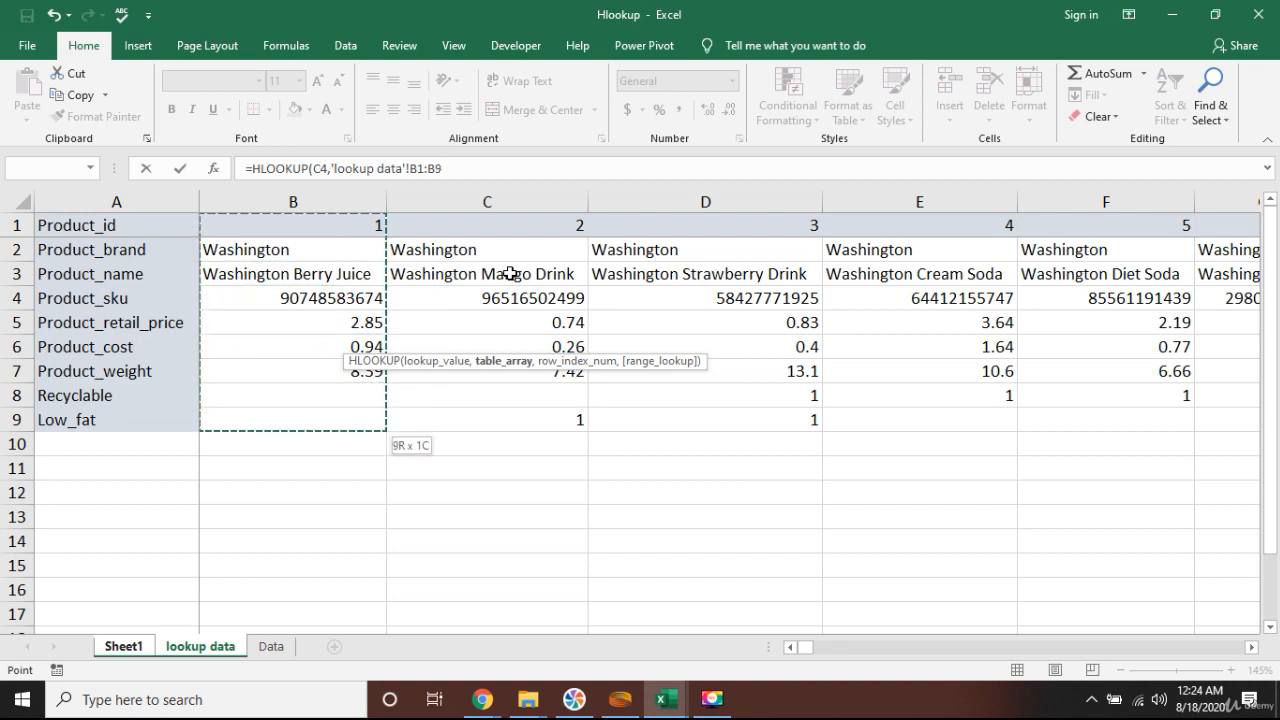
{"action": "key", "text": "shift+Up"}
{"action": "key", "text": "shift+Up"}
{"action": "key", "text": "shift+Up"}
{"action": "key", "text": "shift+Up"}
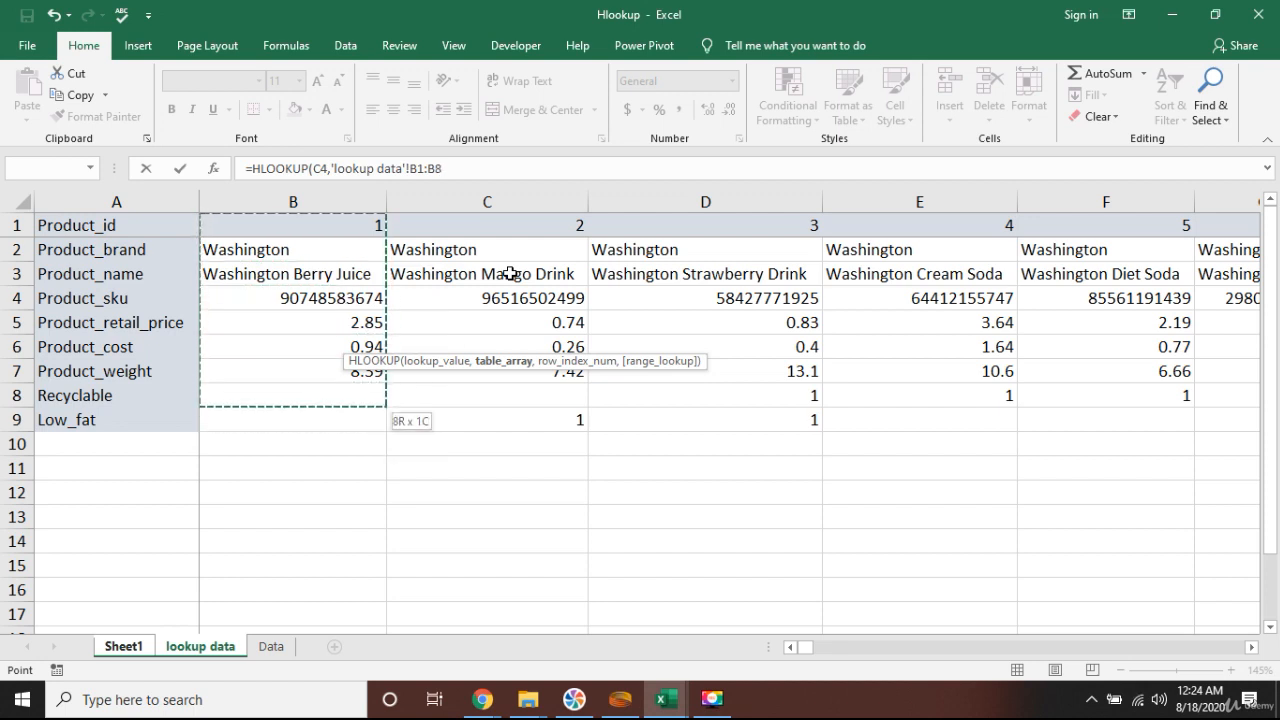
{"action": "key", "text": "shift+Down"}
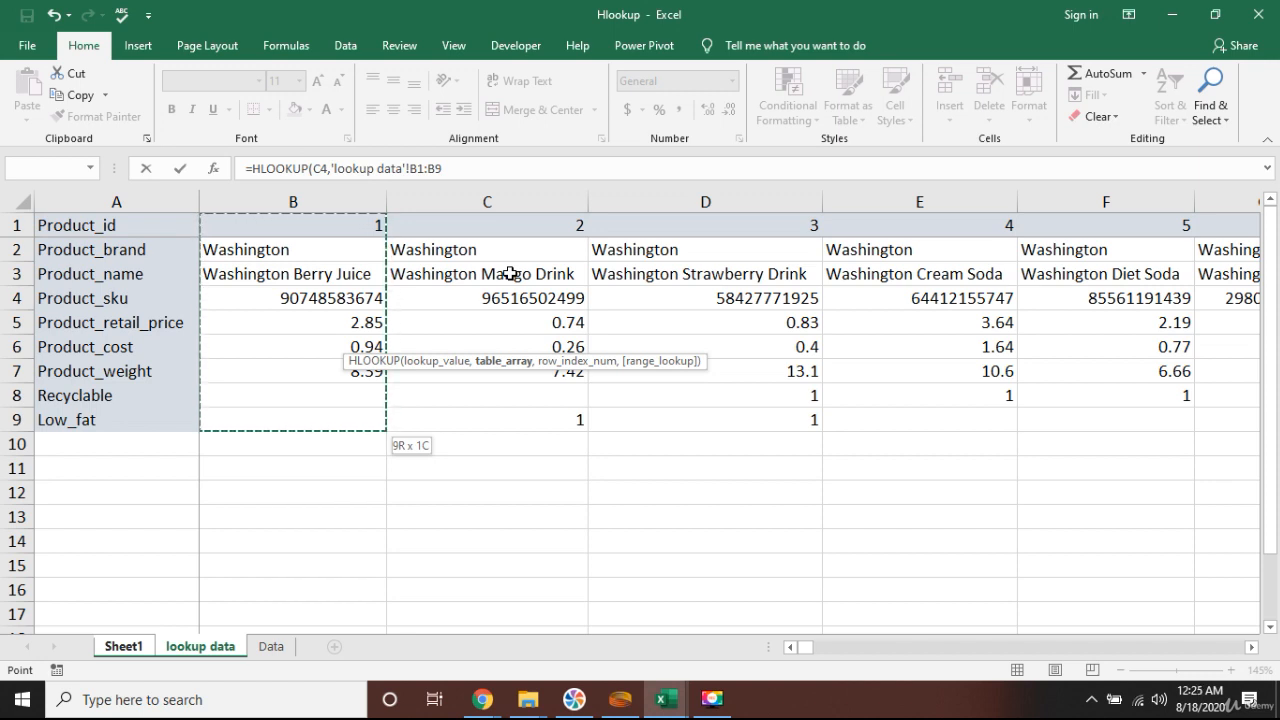
{"action": "key", "text": "ctrl+shift+Right"}
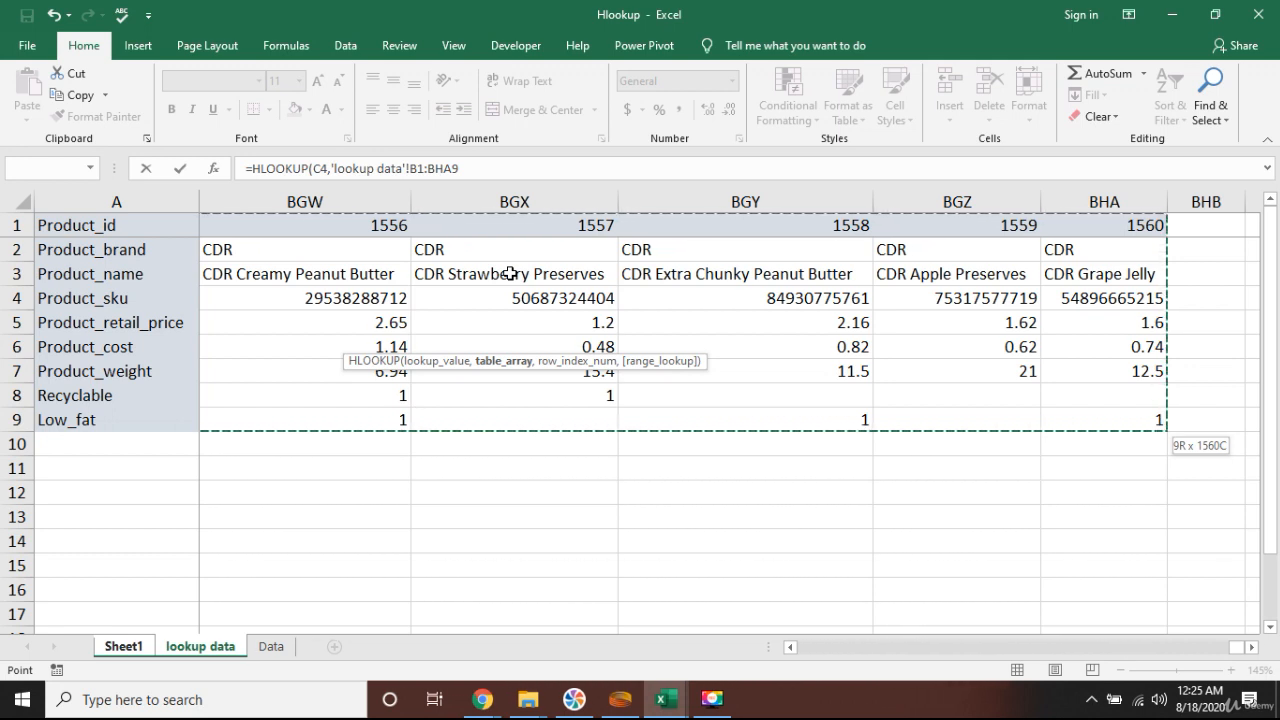
- Complete the Price formula with row index 5 and FALSE for an exact match
{"action": "type", "text": ","}
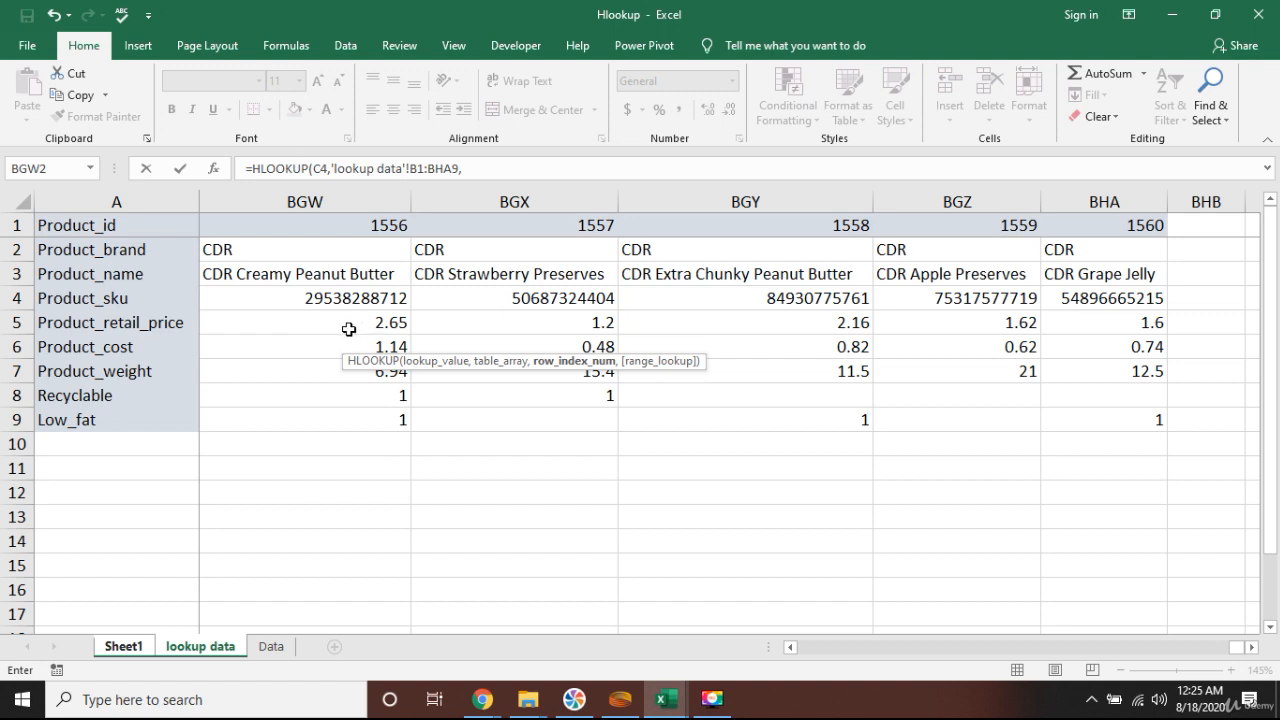
{"action": "type", "text": "5,"}
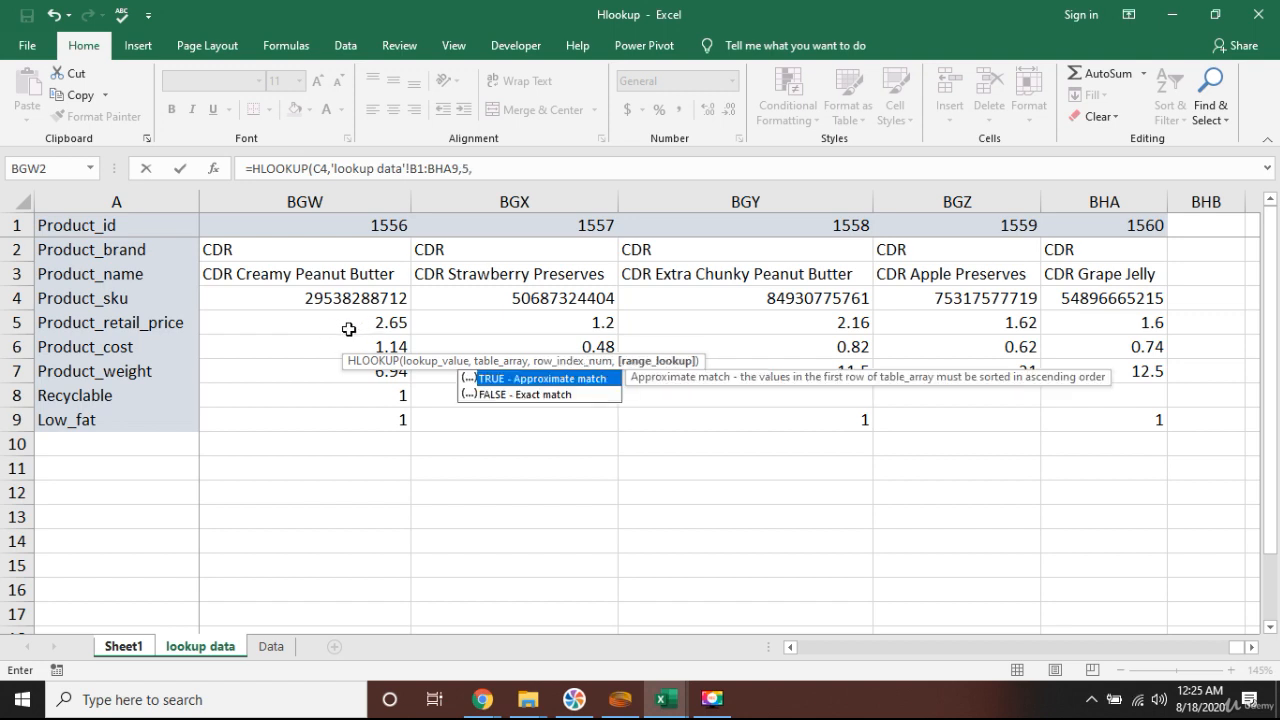
{"action": "type", "text": "false)"}
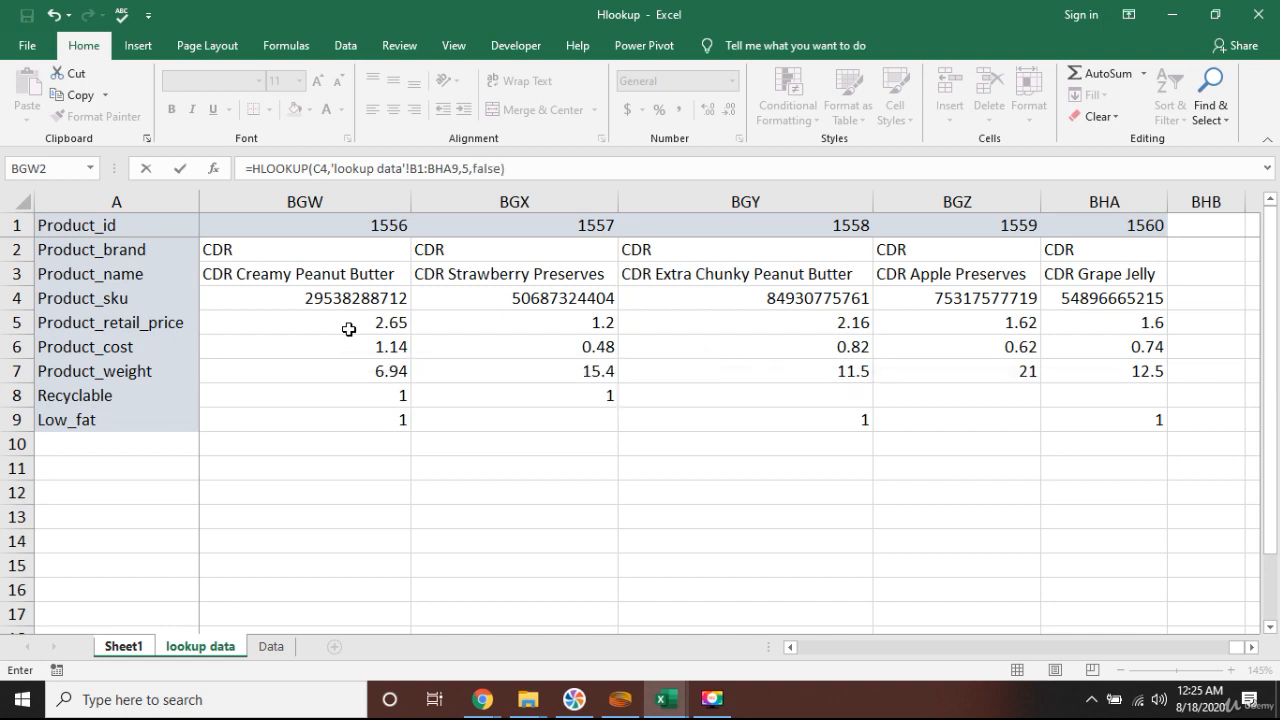
{"action": "key", "text": "Return"}
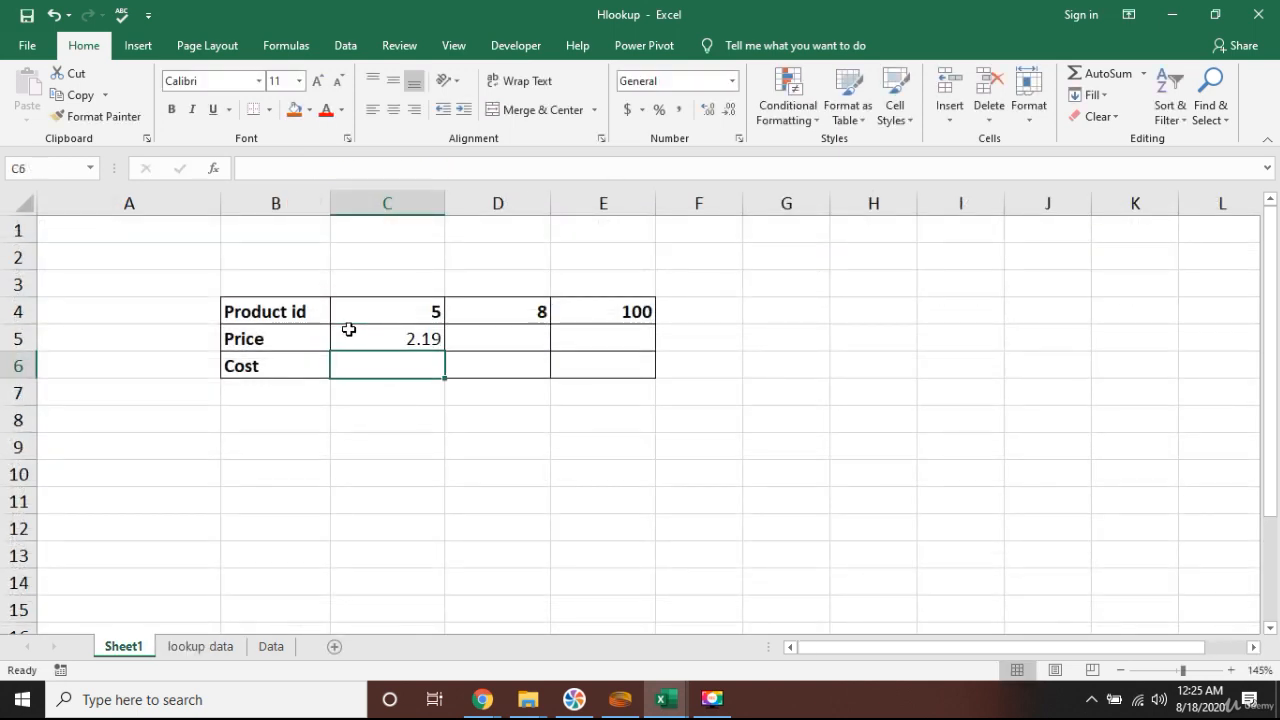
- Check the C5 price result against the retail price of product id 5 on the lookup data sheet
{"action": "left_click", "coordinate": [348, 329]}
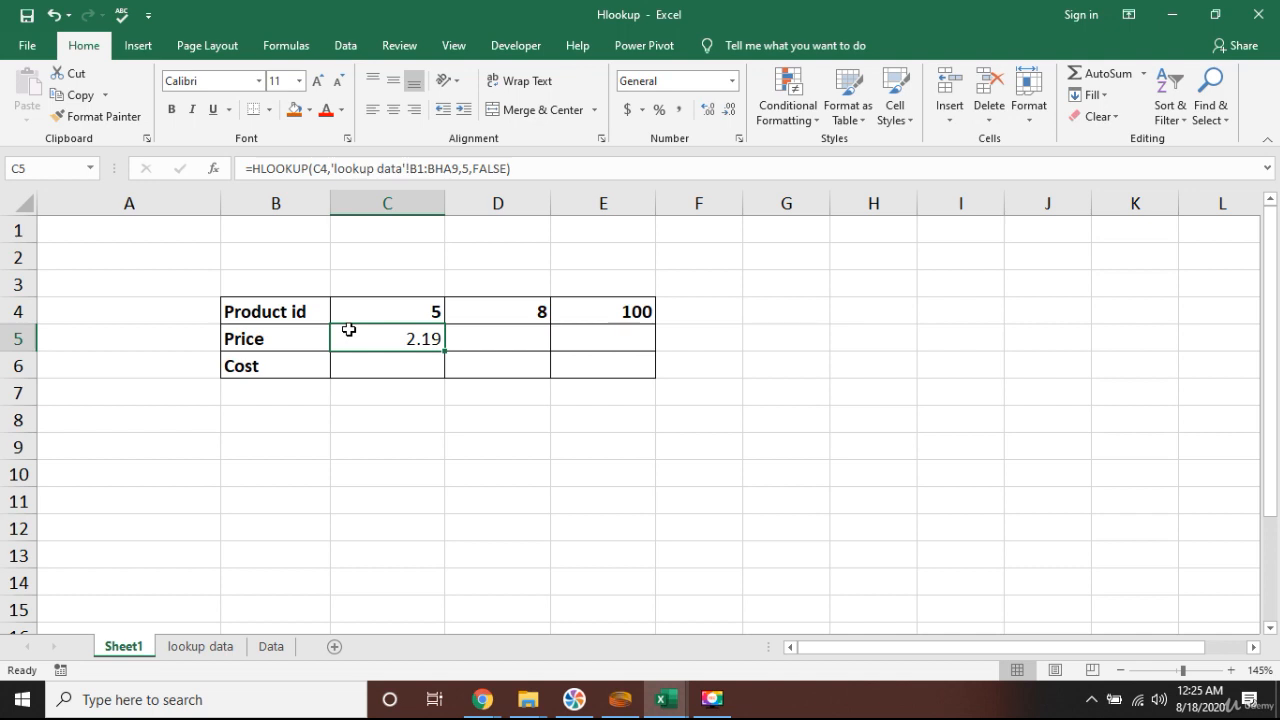
{"action": "left_click", "coordinate": [216, 648]}
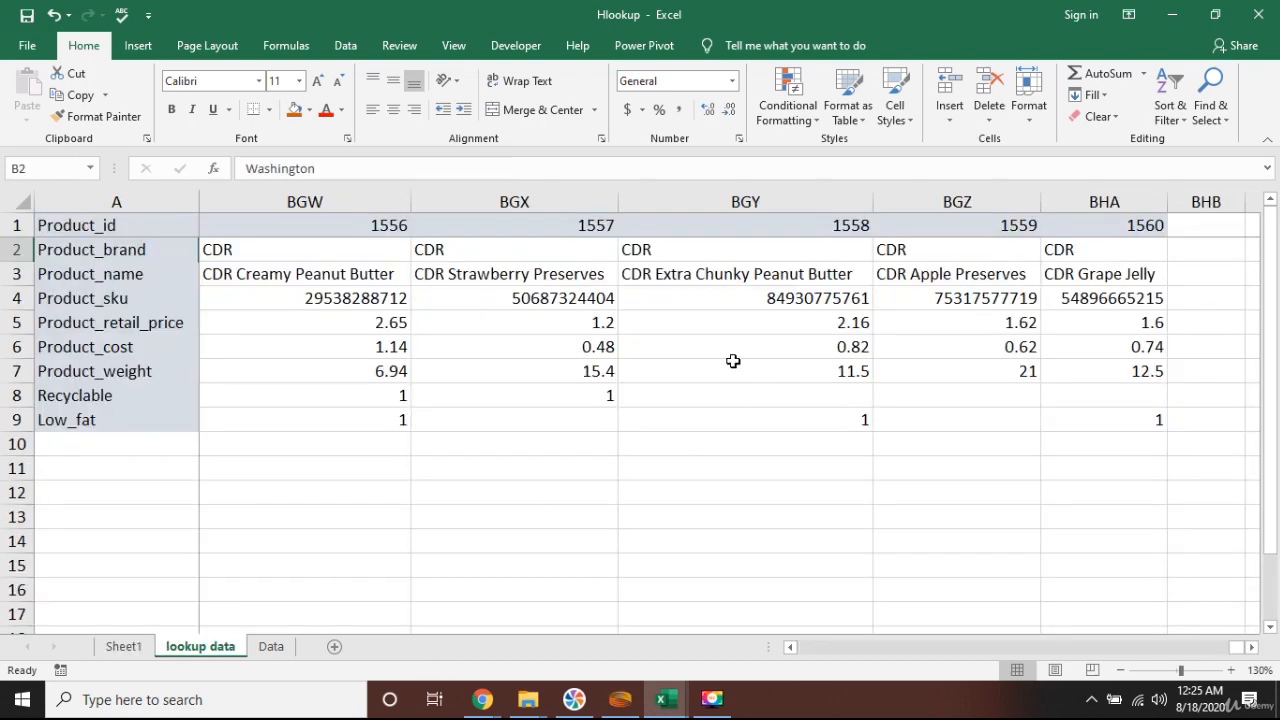
{"action": "left_click", "coordinate": [555, 272]}
{"action": "key", "text": "ctrl+Left"}
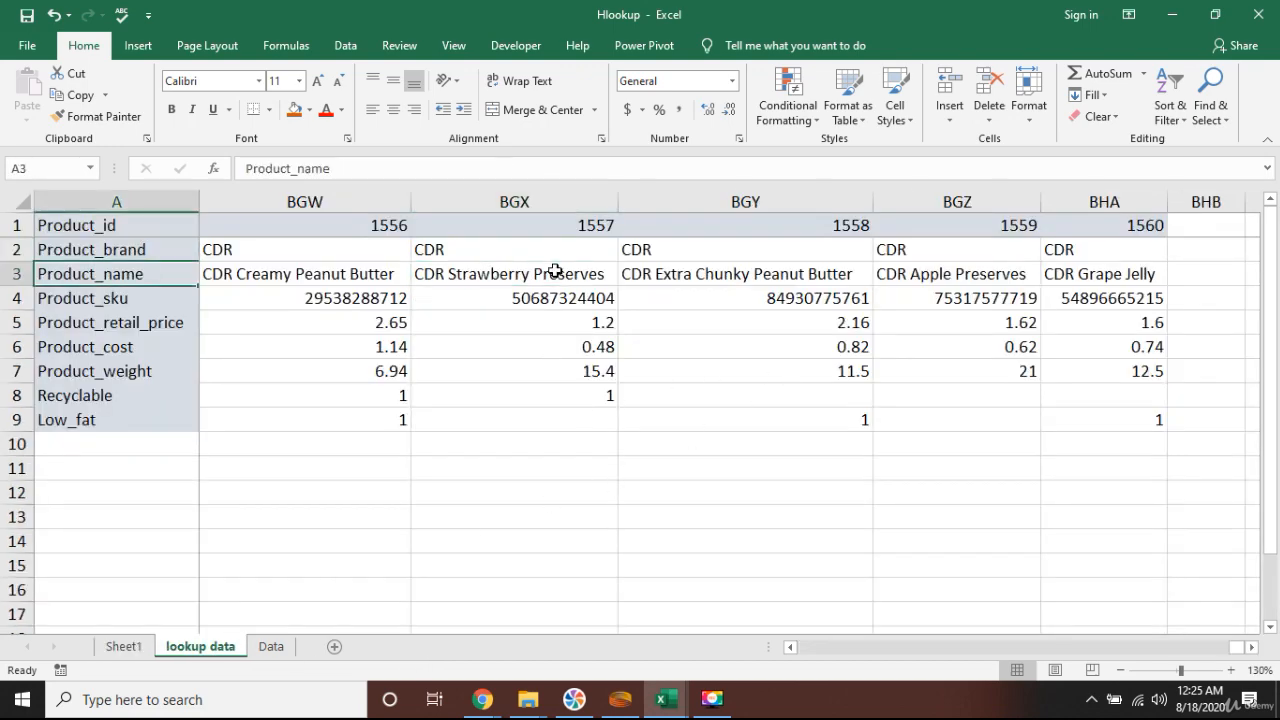
{"action": "key", "text": "Right"}
{"action": "key", "text": "Up"}
{"action": "key", "text": "Right"}
{"action": "key", "text": "Right"}
{"action": "key", "text": "Right"}
{"action": "key", "text": "Right"}
{"action": "key", "text": "Up"}
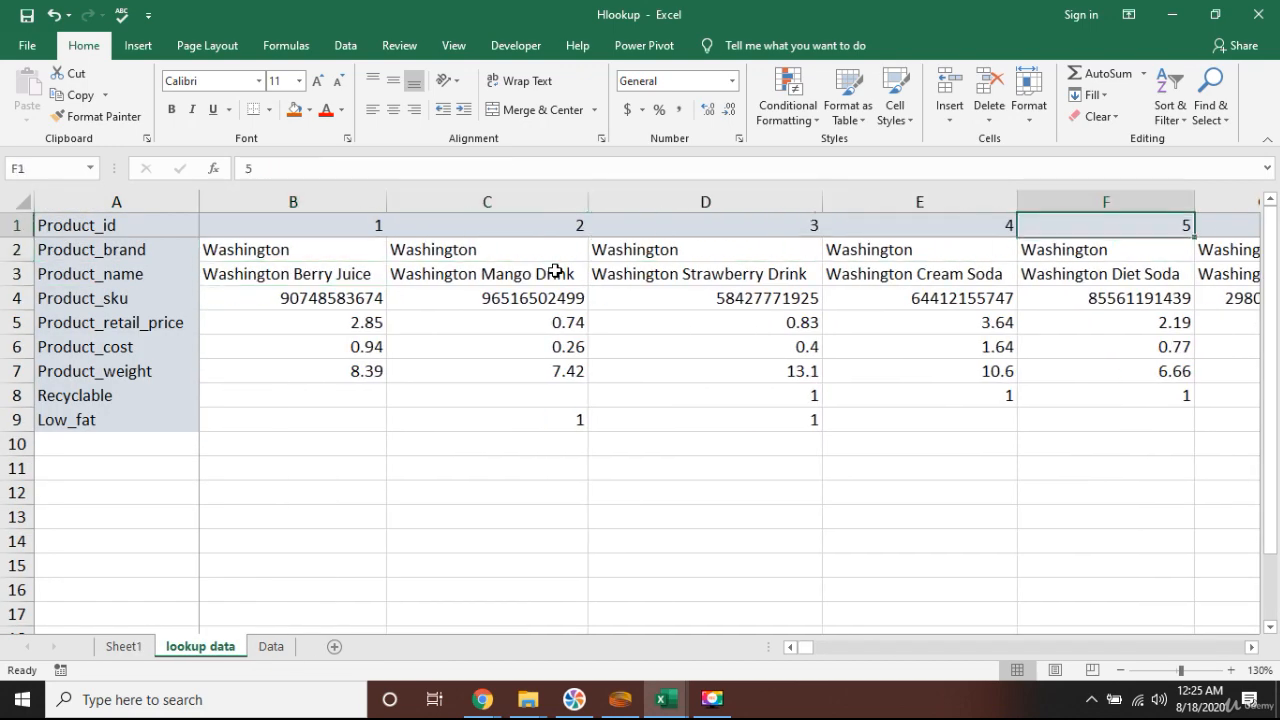
{"action": "key", "text": "Down"}
{"action": "key", "text": "Down"}
{"action": "key", "text": "Down"}
{"action": "key", "text": "Down"}
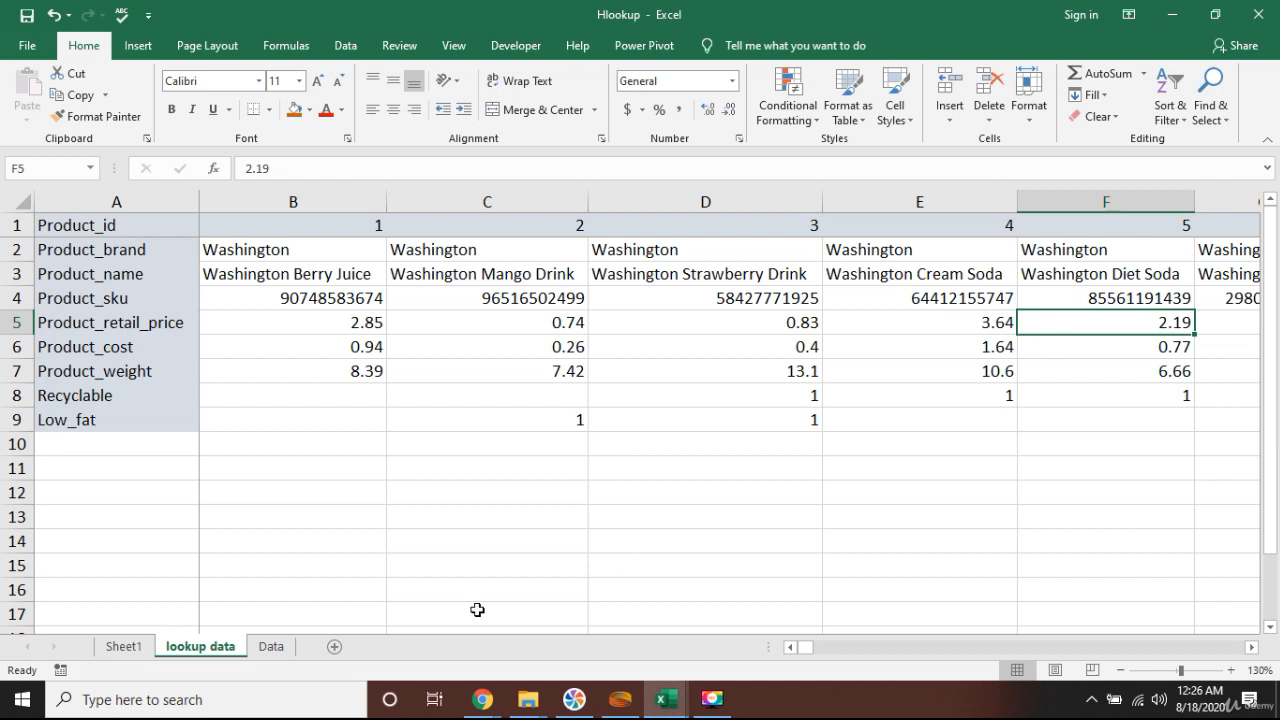
- Start an HLOOKUP formula in the Cost cell C6 of Sheet1, using C4 as the lookup value
{"action": "left_click", "coordinate": [143, 647]}
{"action": "left_click", "coordinate": [420, 374]}
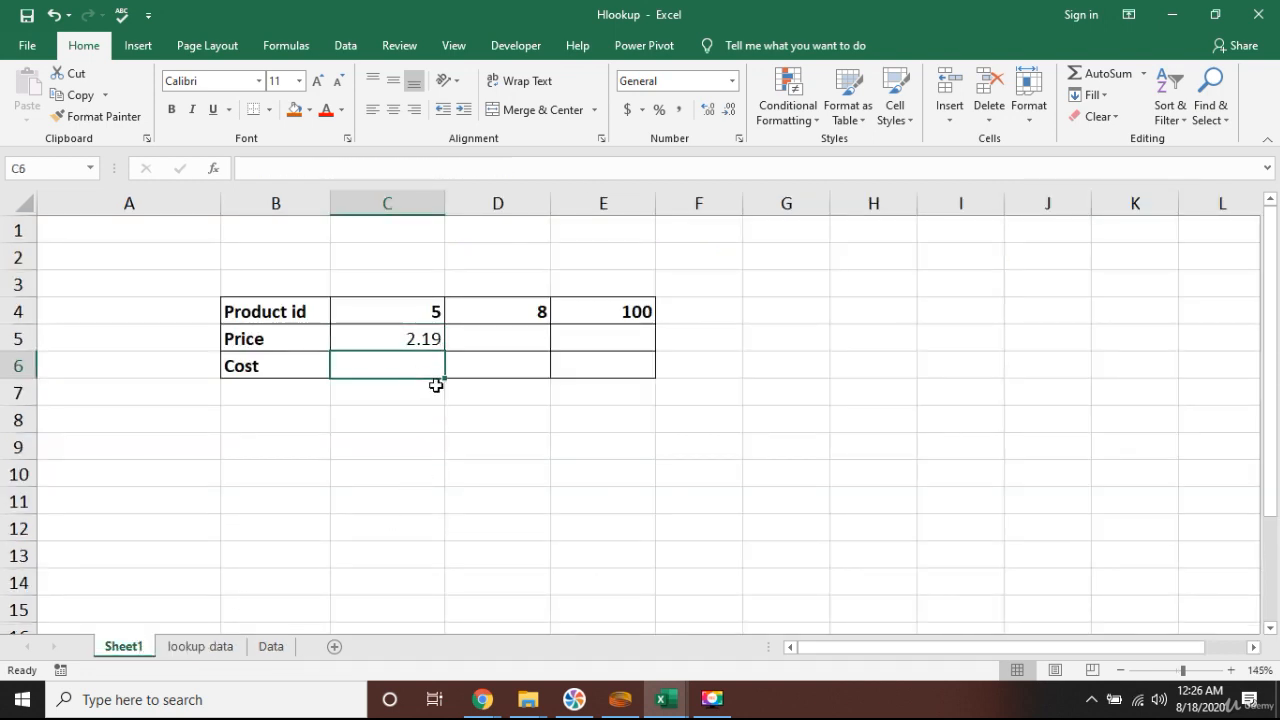
{"action": "left_click", "coordinate": [423, 336]}
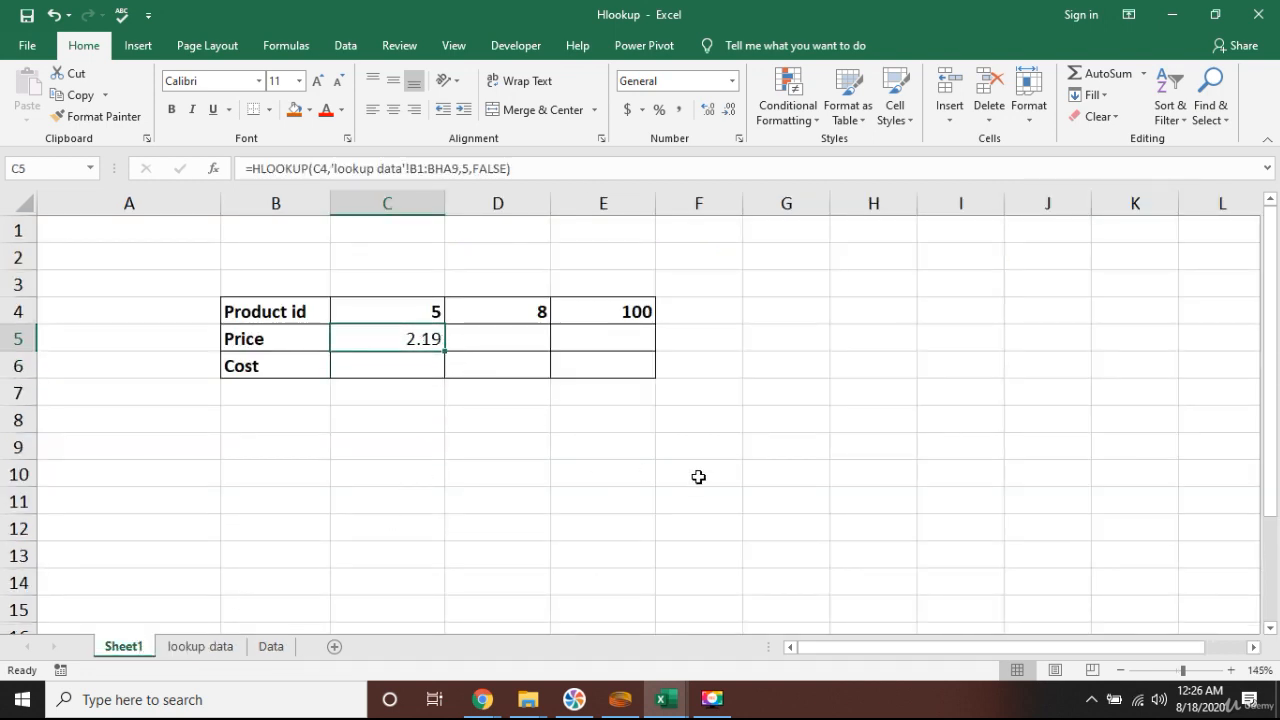
{"action": "key", "text": "Down"}
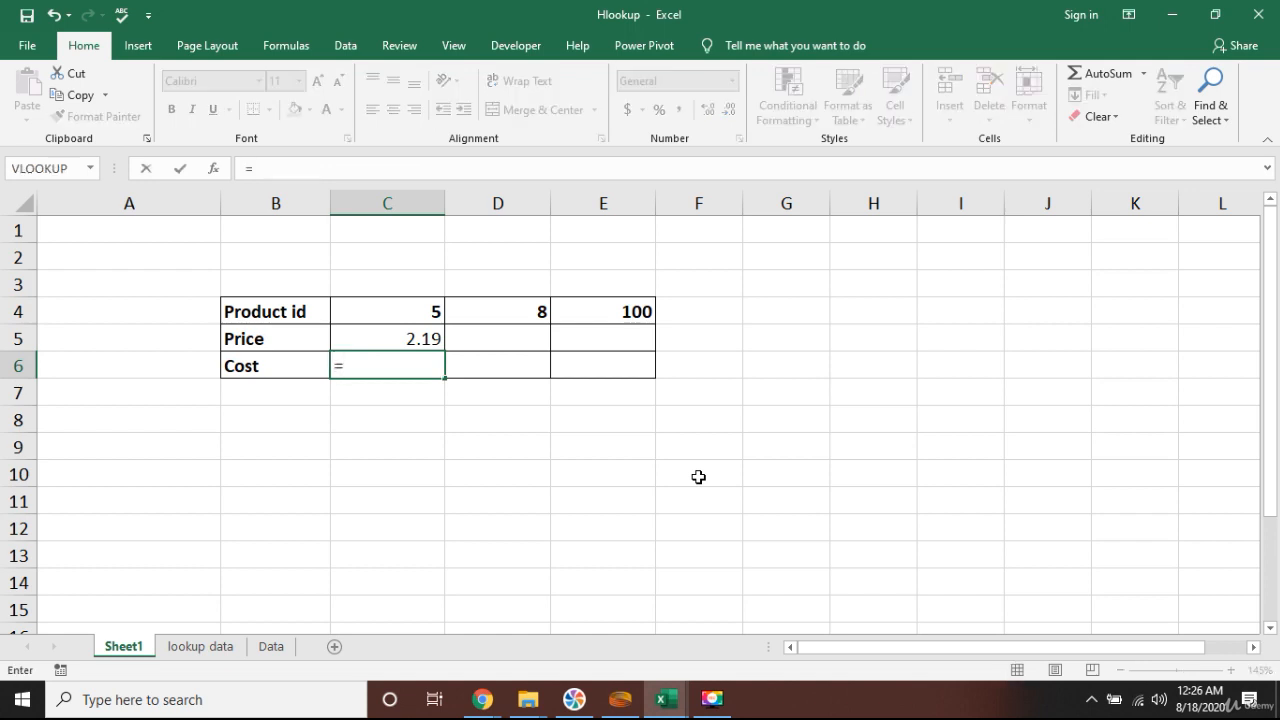
{"action": "type", "text": "hl"}
{"action": "key", "text": "Tab"}
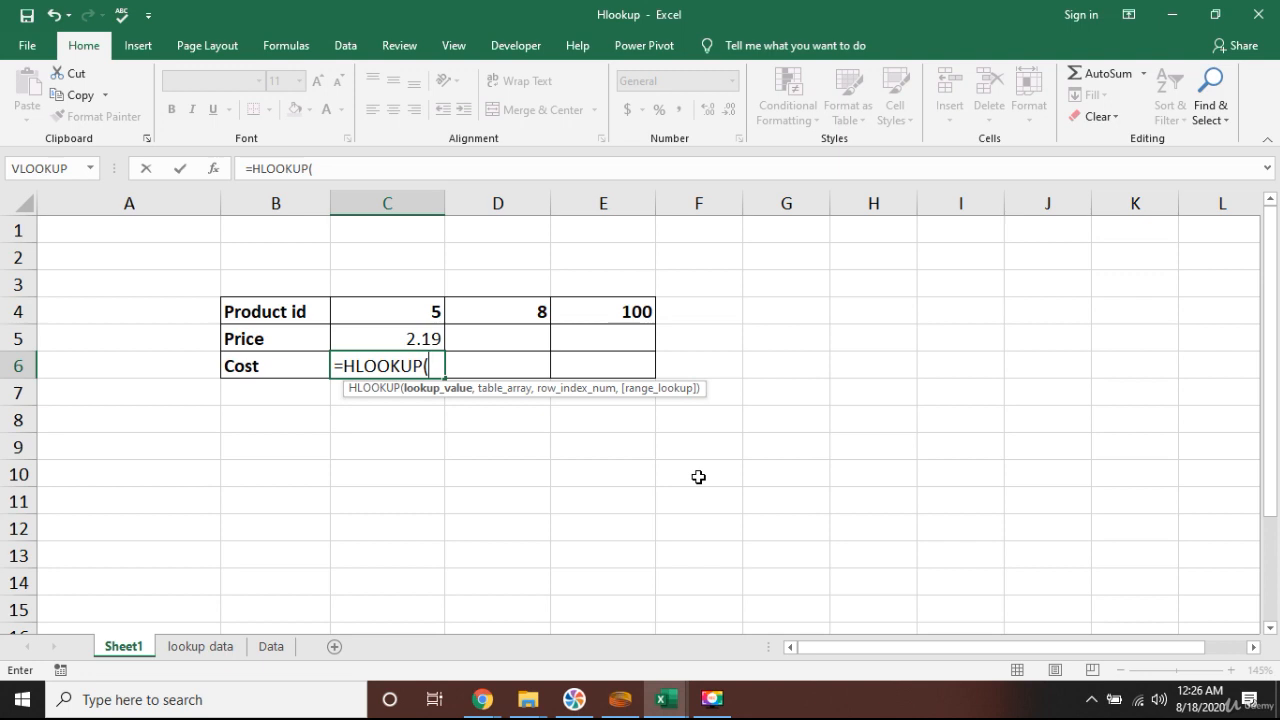
{"action": "key", "text": "Up"}
{"action": "key", "text": "Up"}
{"action": "key", "text": "Up"}
{"action": "key", "text": "Down"}
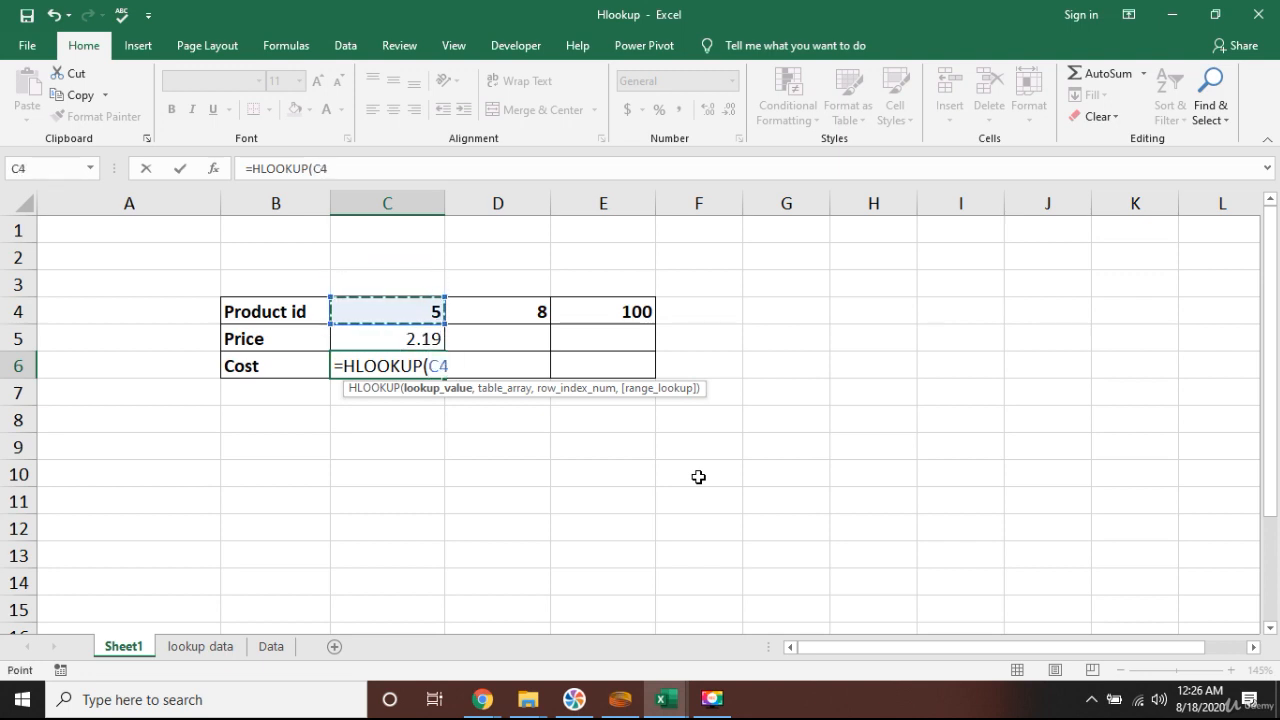
{"action": "type", "text": ","}
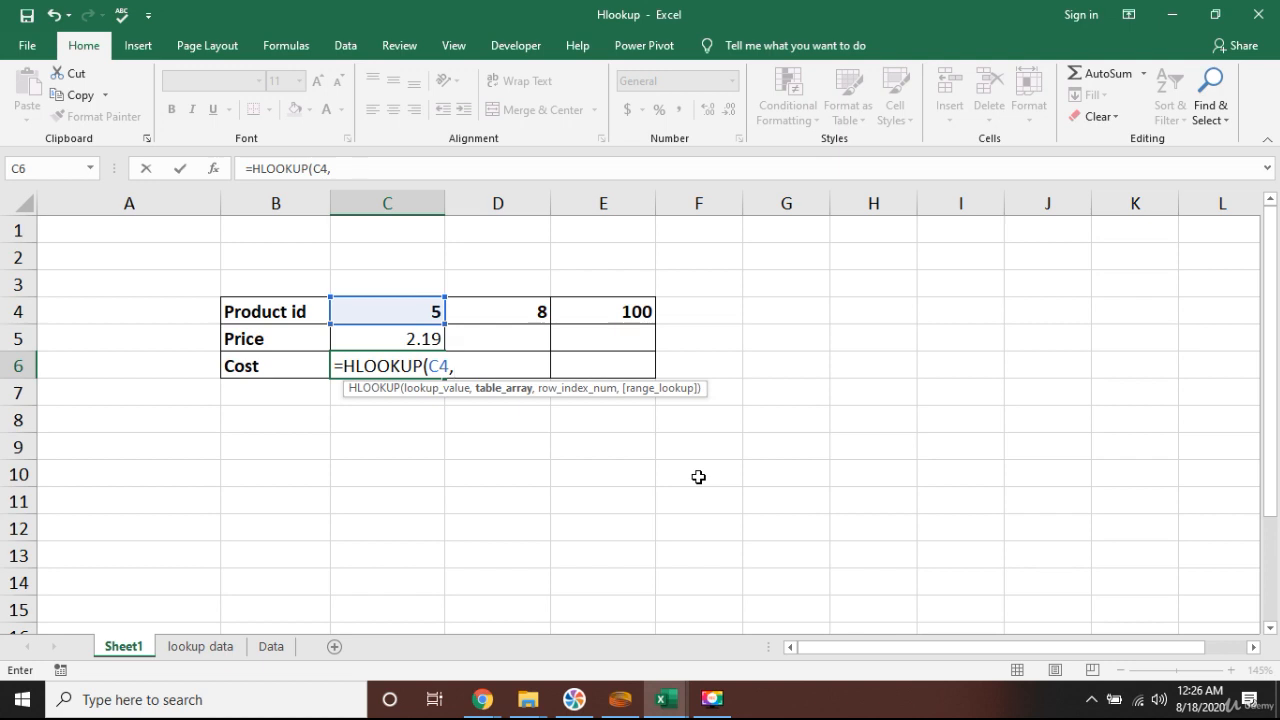
- Set the Cost formula's table array to the range B1:BHA9 on the lookup data sheet
{"action": "left_click", "coordinate": [218, 650]}
{"action": "left_click", "coordinate": [308, 228]}
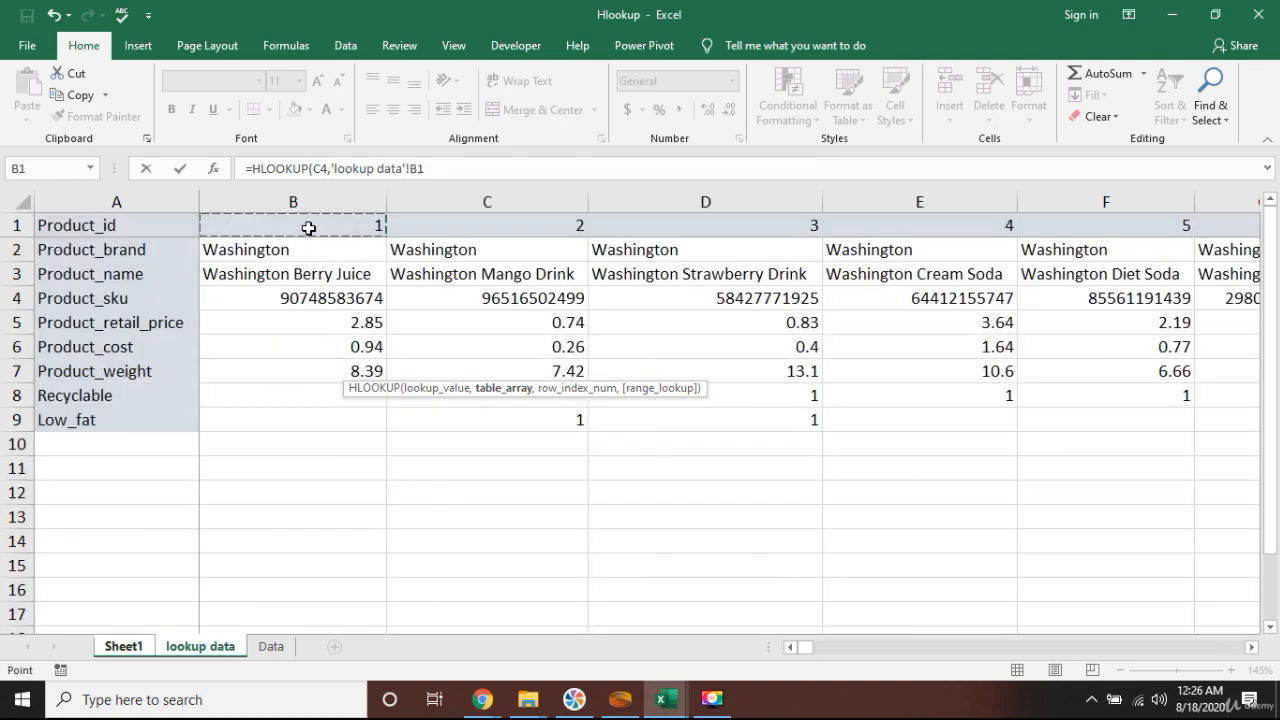
{"action": "key", "text": "shift+Down"}
{"action": "key", "text": "shift+Down"}
{"action": "key", "text": "shift+Down"}
{"action": "key", "text": "shift+Down"}
{"action": "key", "text": "shift+Down"}
{"action": "key", "text": "shift+Down"}
{"action": "key", "text": "shift+Down"}
{"action": "key", "text": "shift+Down"}
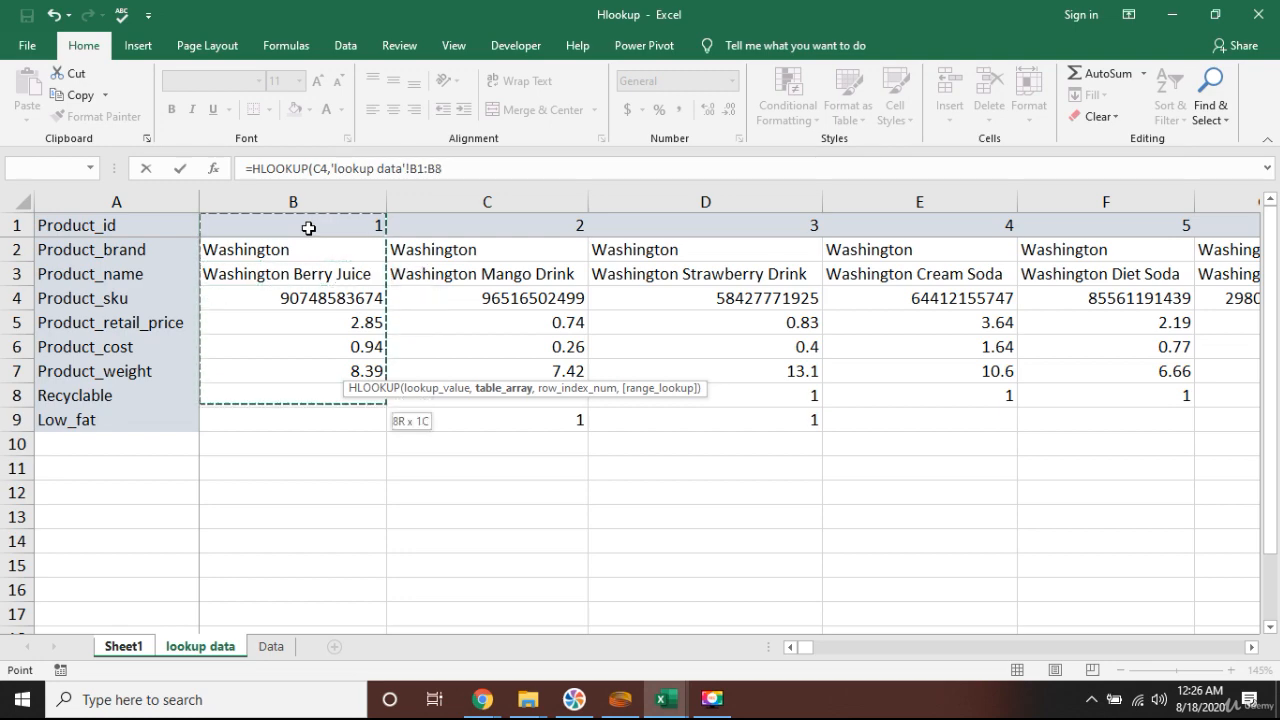
{"action": "key", "text": "ctrl+shift+Right"}
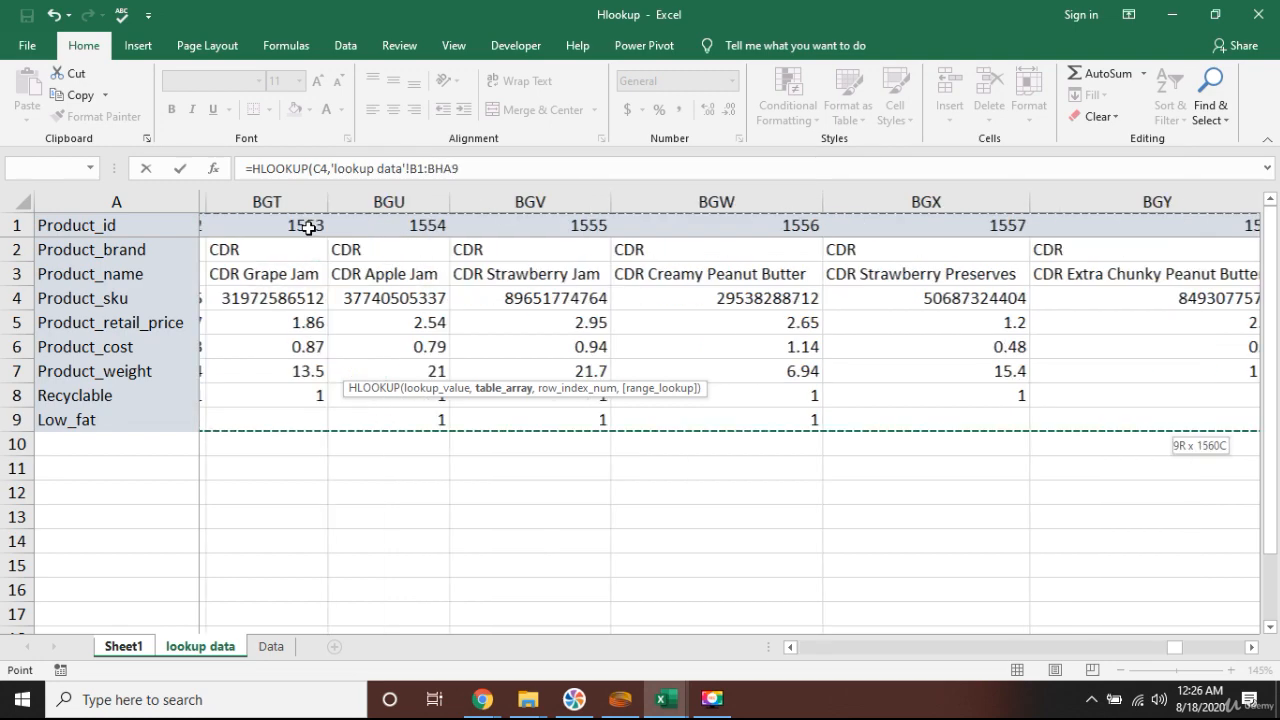
- Complete the Cost formula with row index 6 and FALSE for an exact match
{"action": "type", "text": ",6,"}
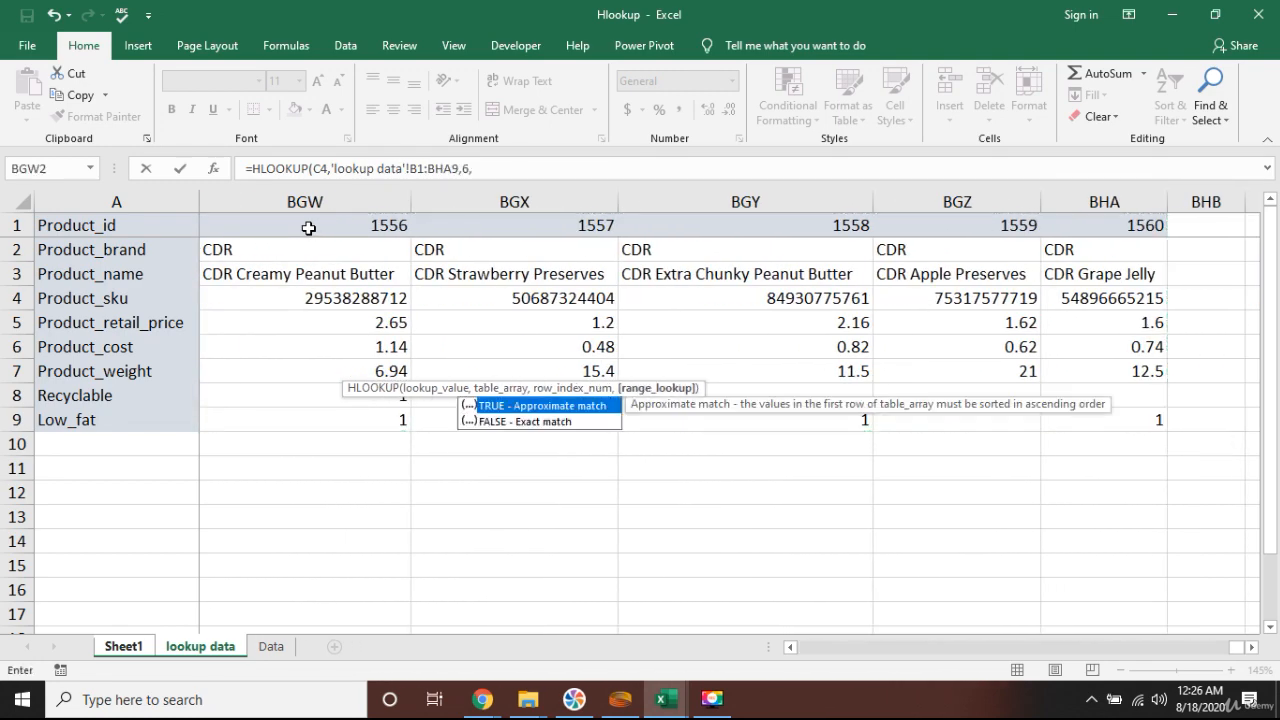
{"action": "type", "text": "false)"}
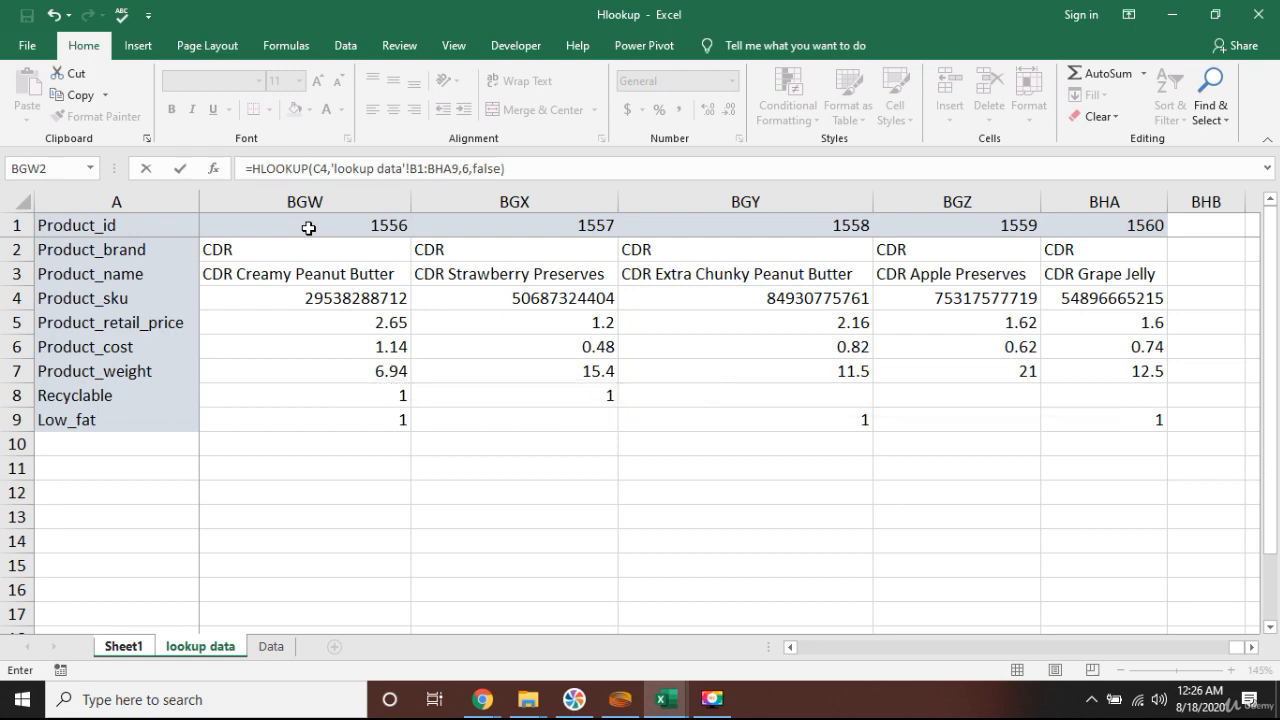
{"action": "key", "text": "Return"}
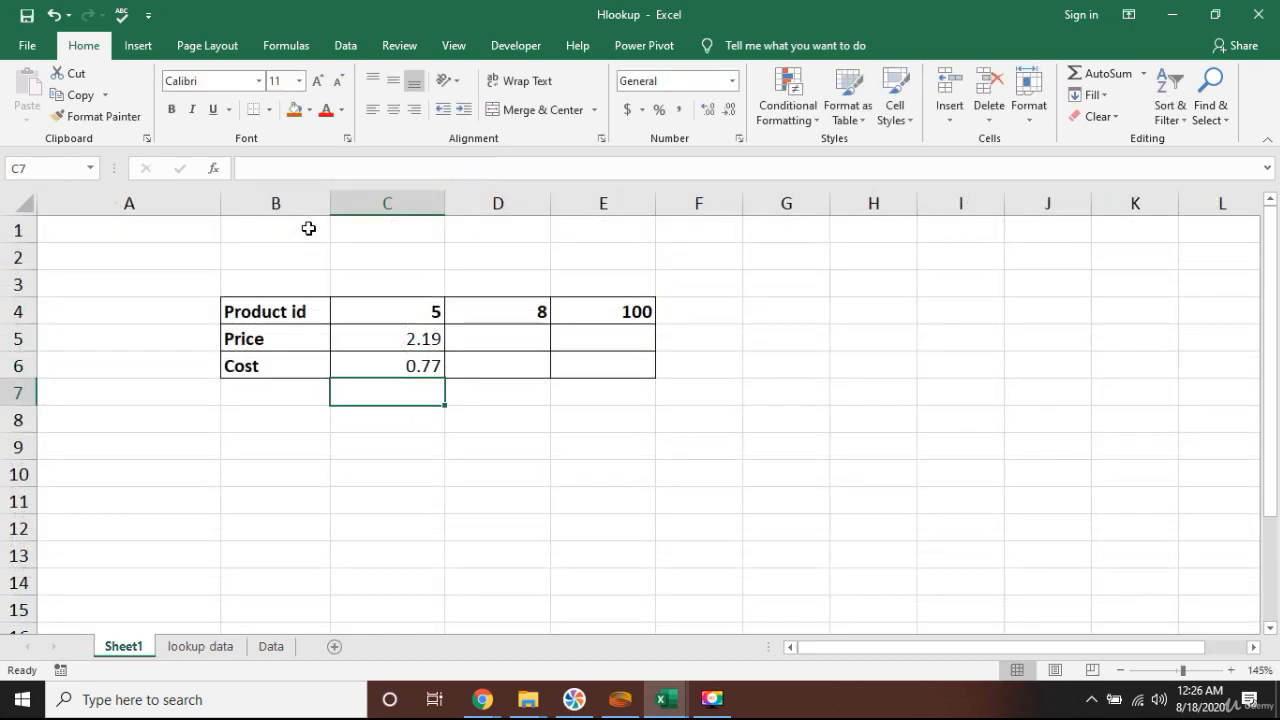
{"action": "key", "text": "Up"}
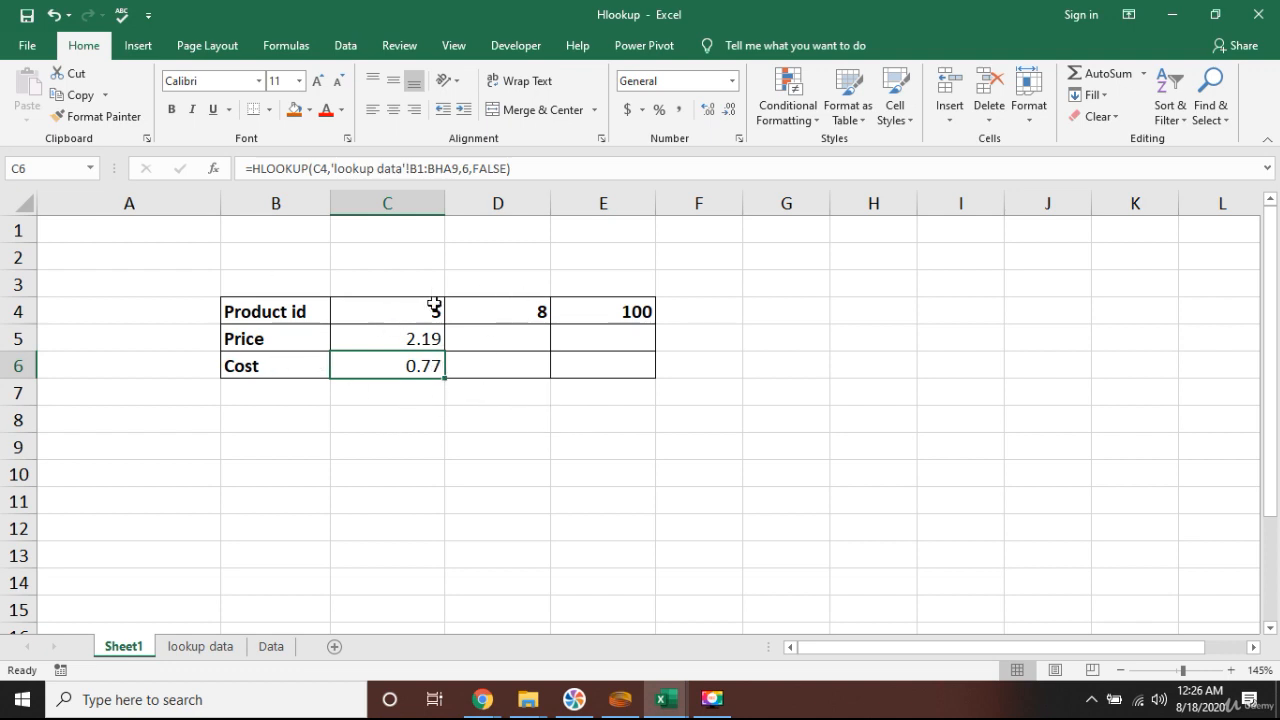
- Make the table array in the C5 Price formula absolute as $B$1:$BHA$9
{"action": "left_click", "coordinate": [420, 338]}
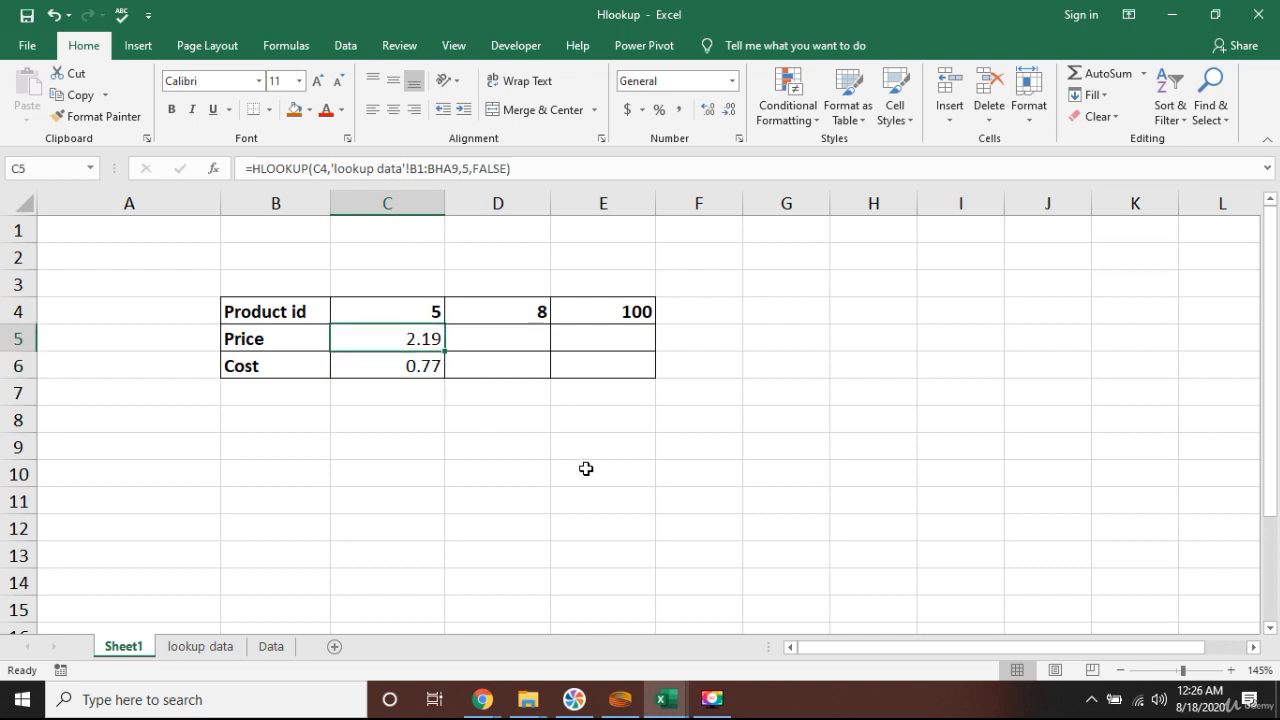
{"action": "key", "text": "Right"}
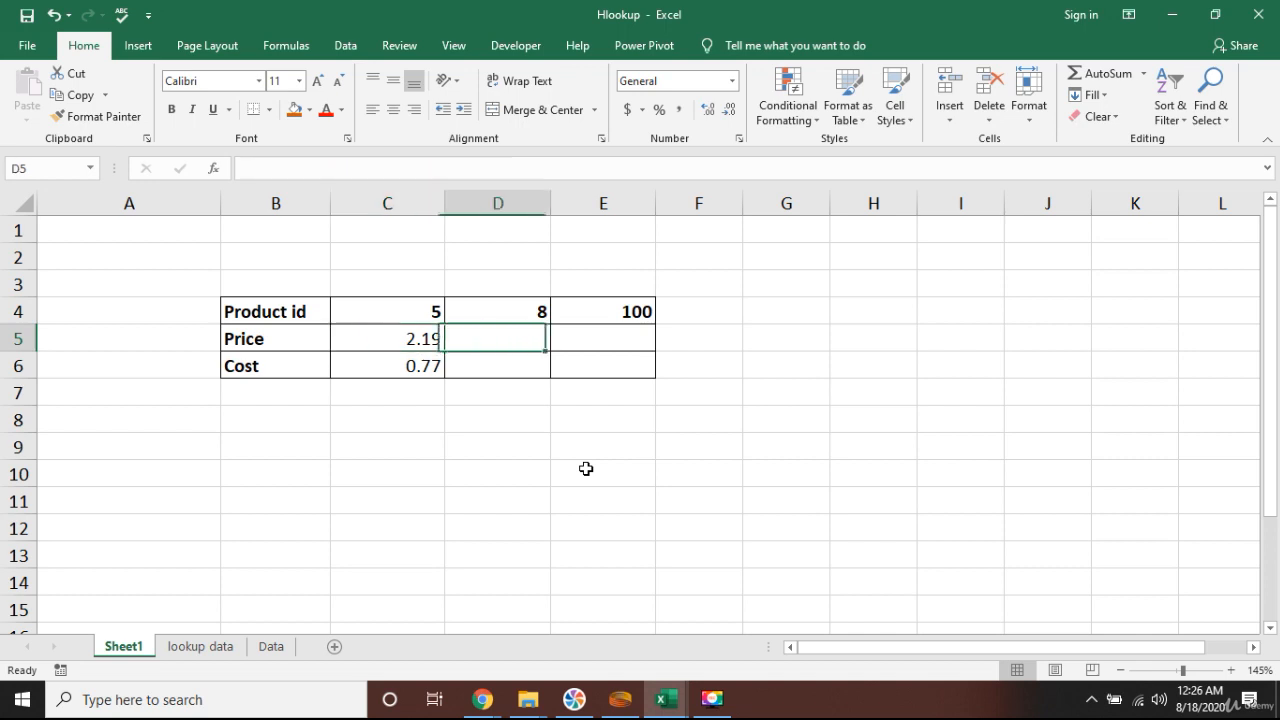
{"action": "key", "text": "Left"}
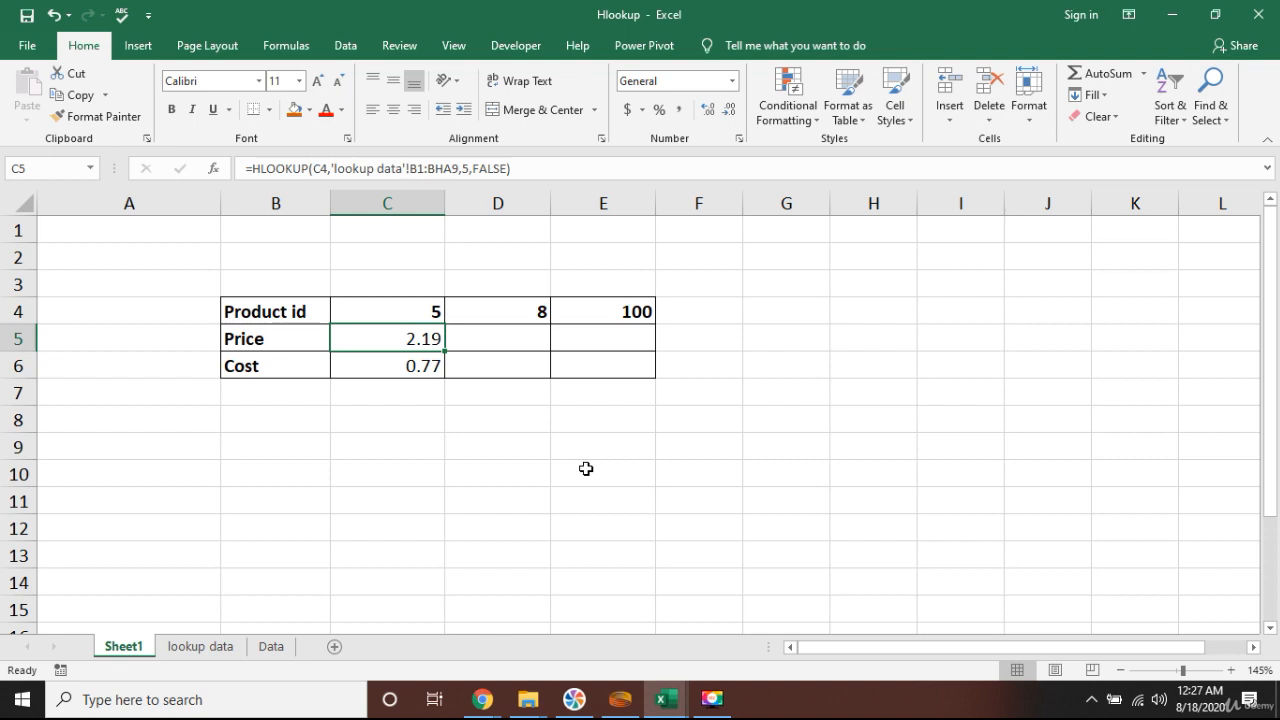
{"action": "key", "text": "F2"}
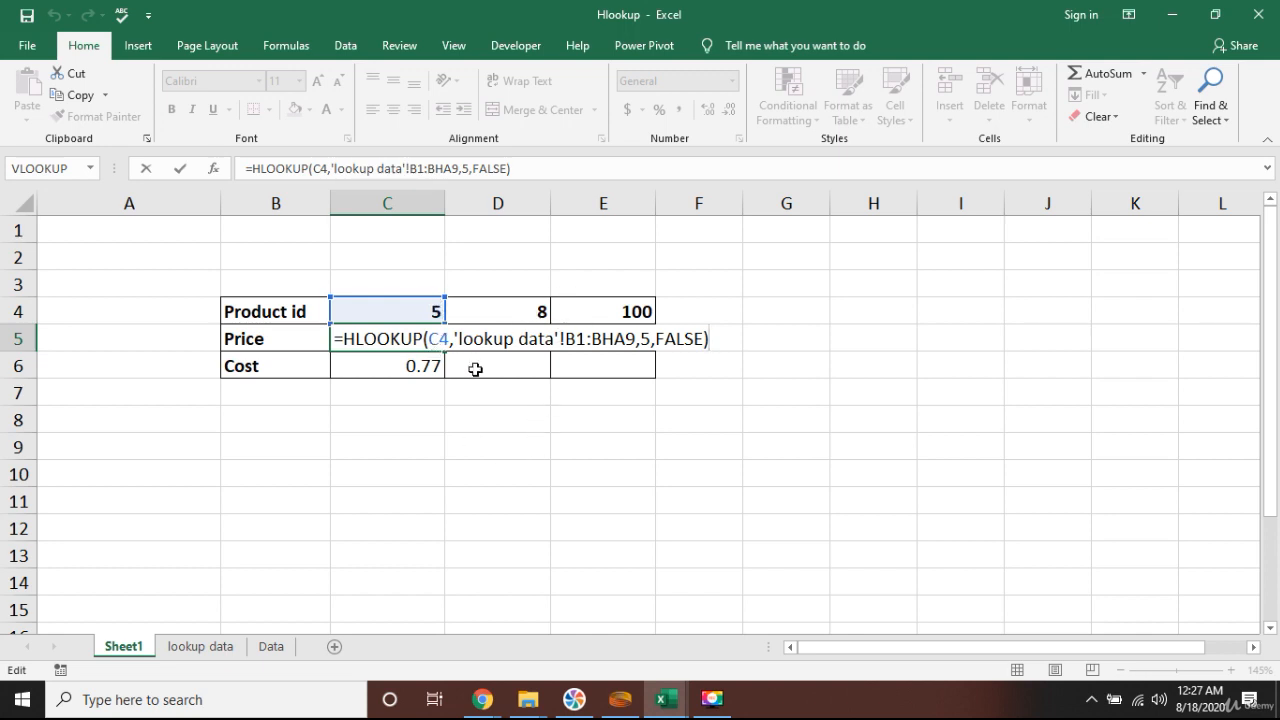
{"action": "left_click", "coordinate": [575, 339]}
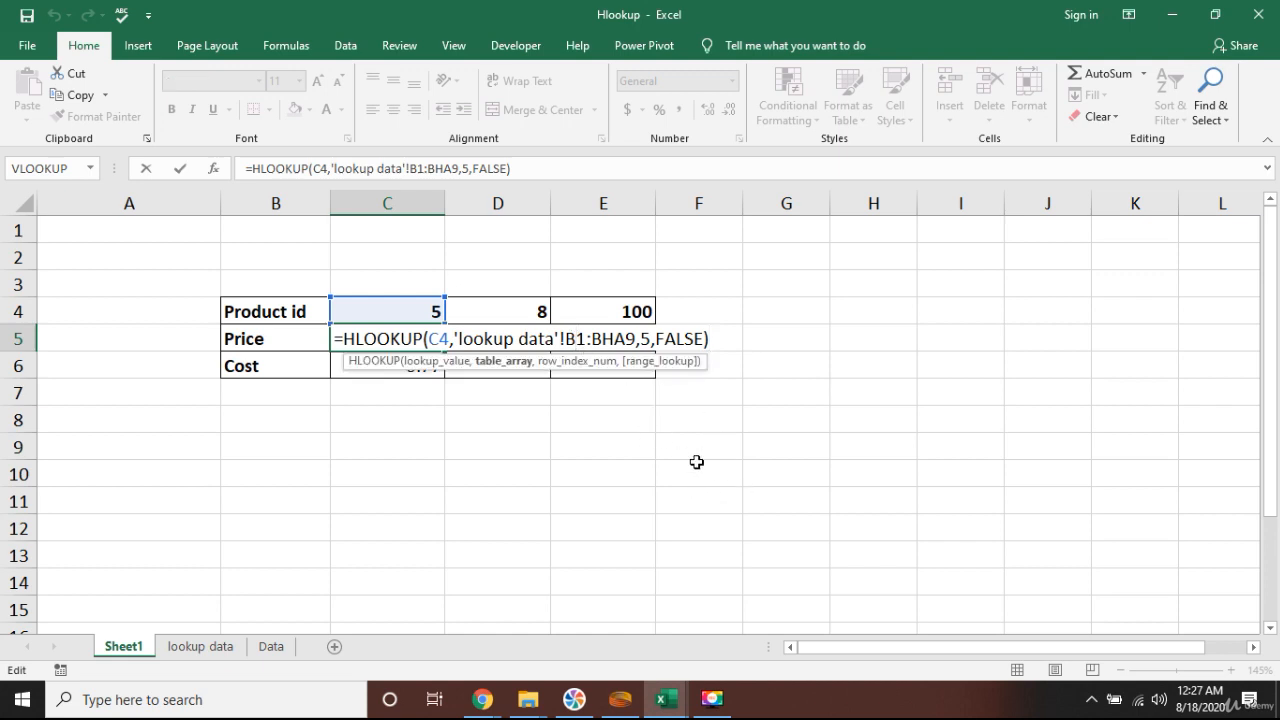
{"action": "key", "text": "F4"}
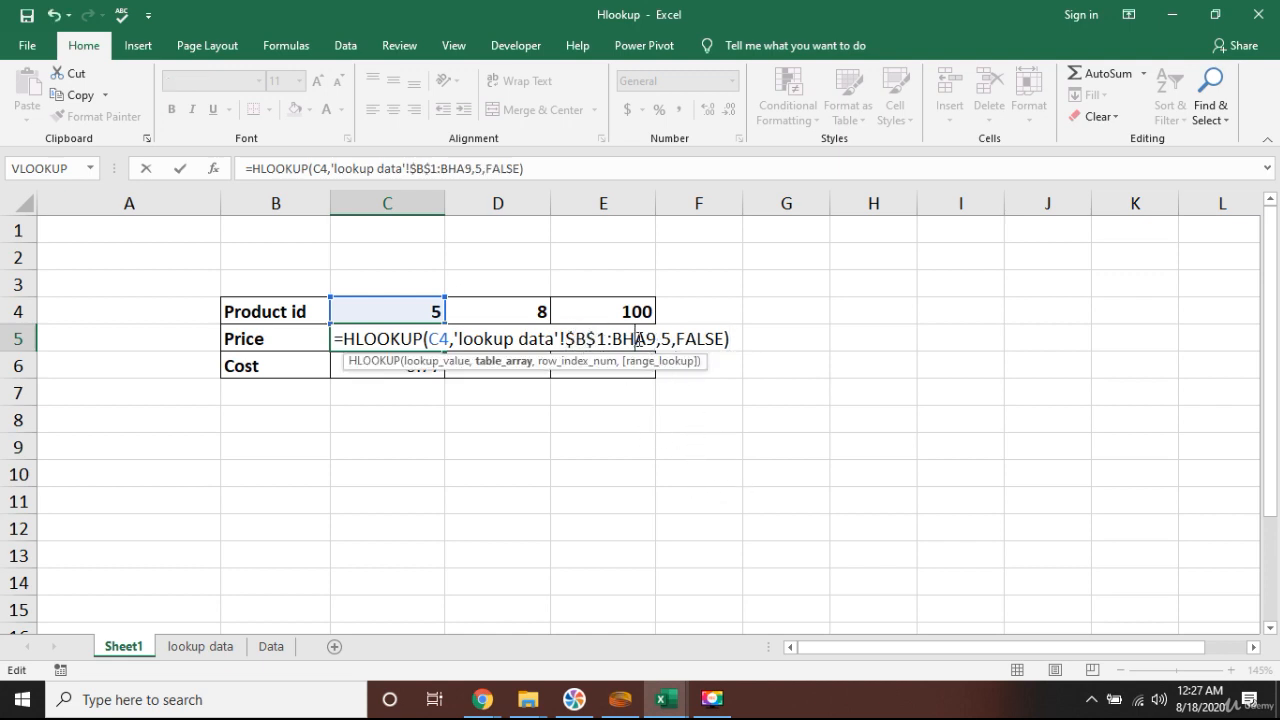
{"action": "key", "text": "Right"}
{"action": "key", "text": "Right"}
{"action": "key", "text": "F4"}
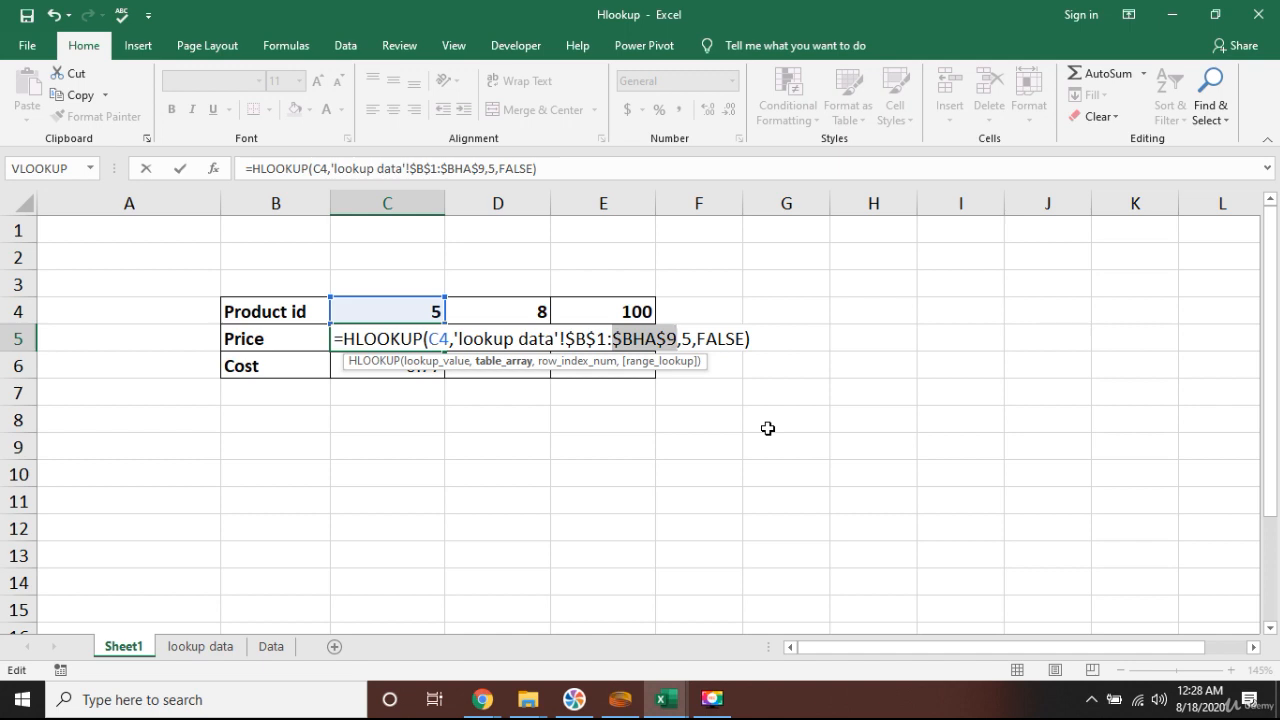
{"action": "key", "text": "Return"}
- Copy the Price formula from C5 across to D5 and E5
{"action": "key", "text": "Up"}
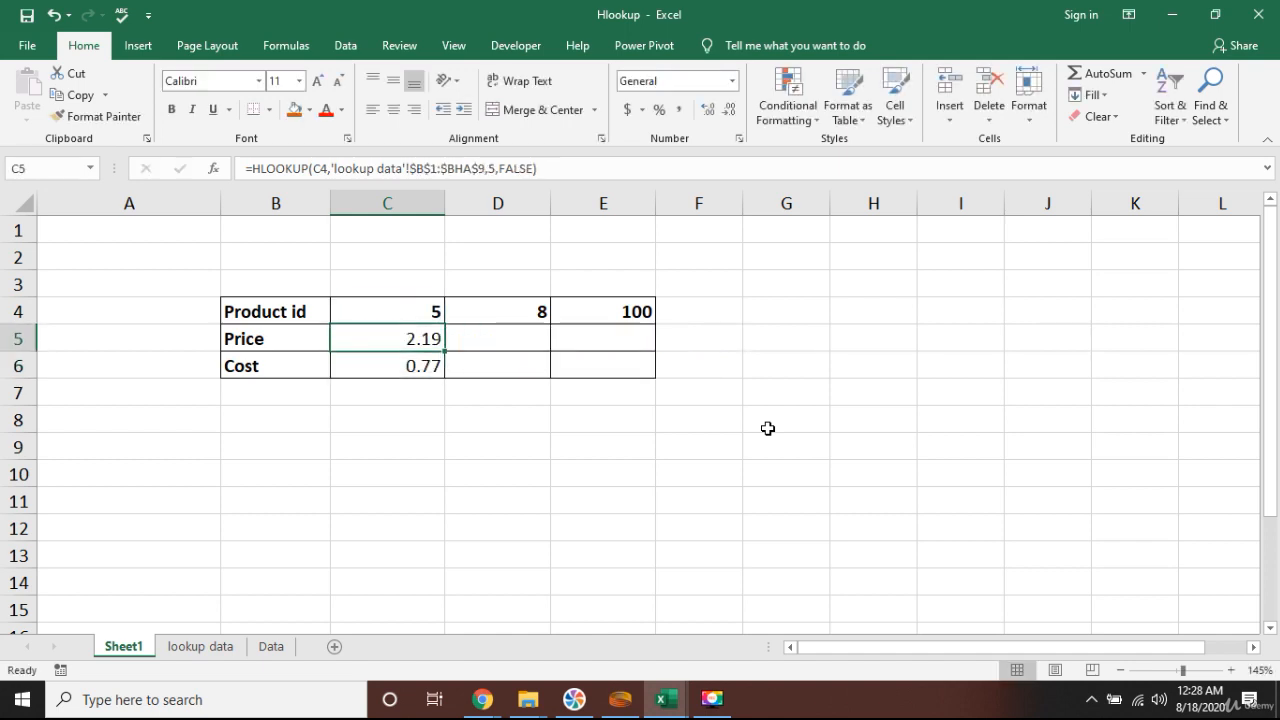
{"action": "key", "text": "ctrl+c"}
{"action": "key", "text": "shift+Right"}
{"action": "key", "text": "shift+Right"}
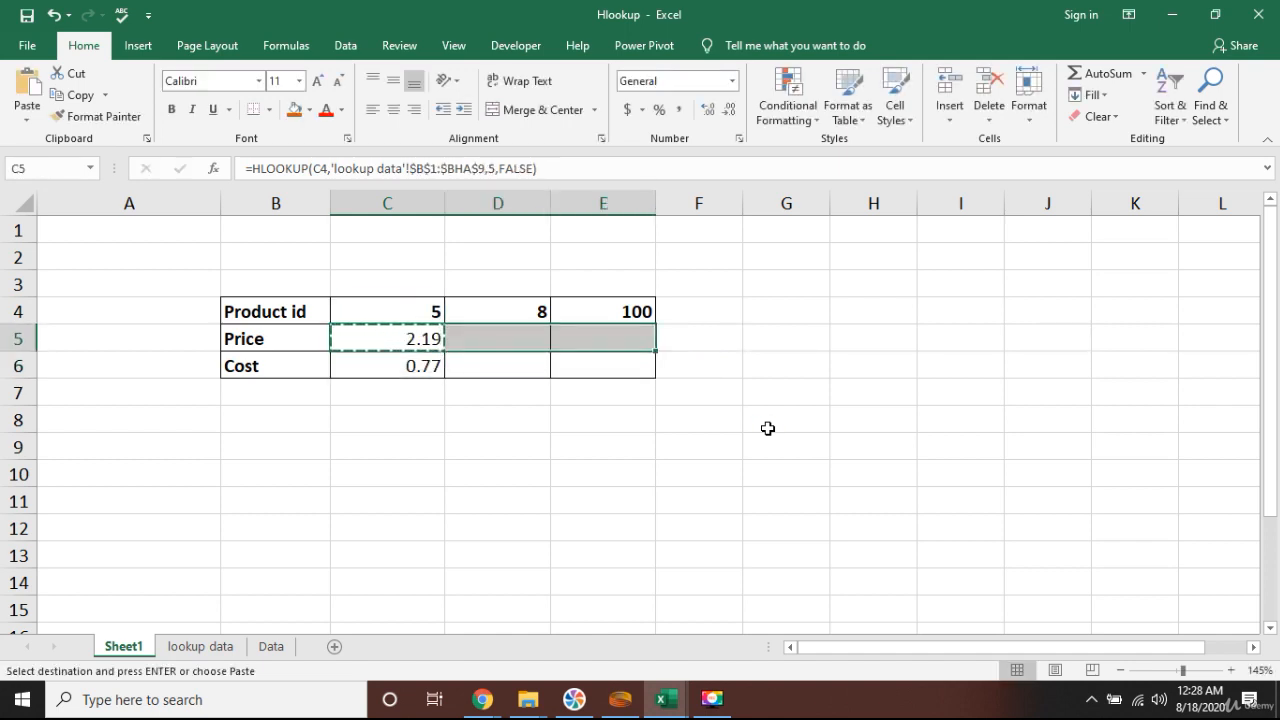
{"action": "key", "text": "ctrl+v"}
{"action": "key", "text": "Escape"}
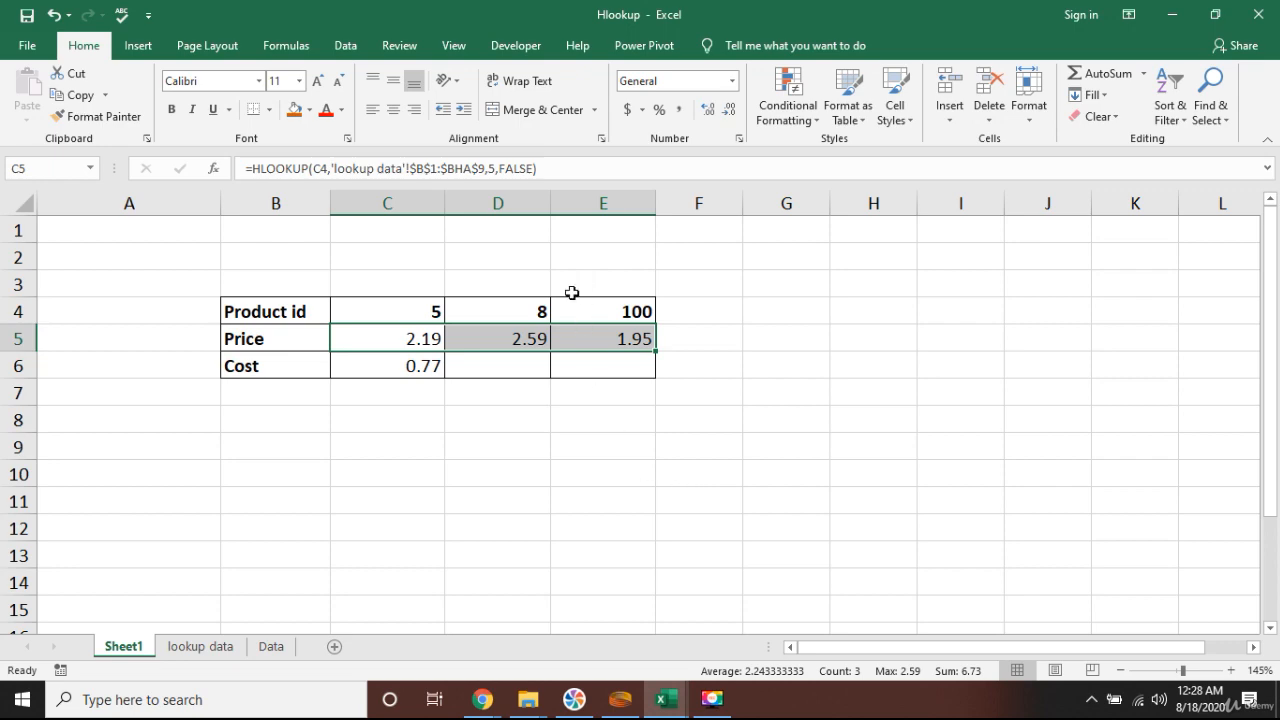
- Check the retail price of product id 8 on the lookup data sheet against the D5 price result
{"action": "left_click", "coordinate": [200, 648]}
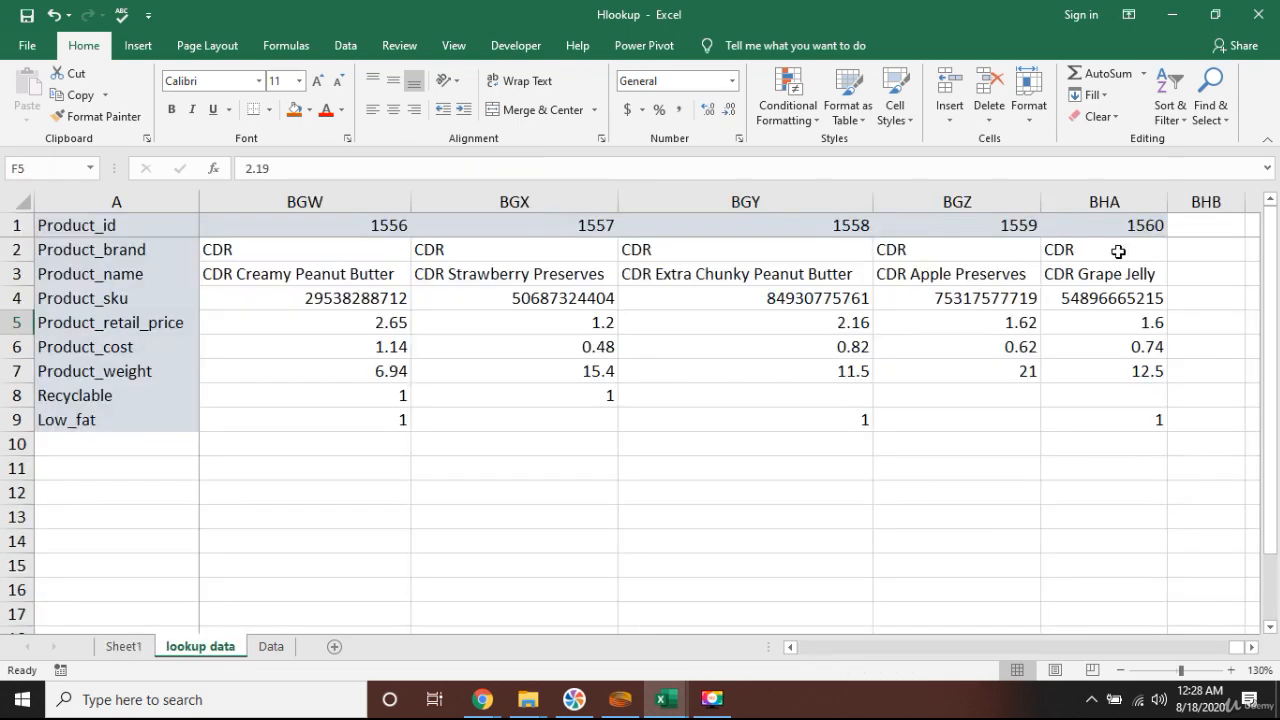
{"action": "left_click", "coordinate": [1030, 232]}
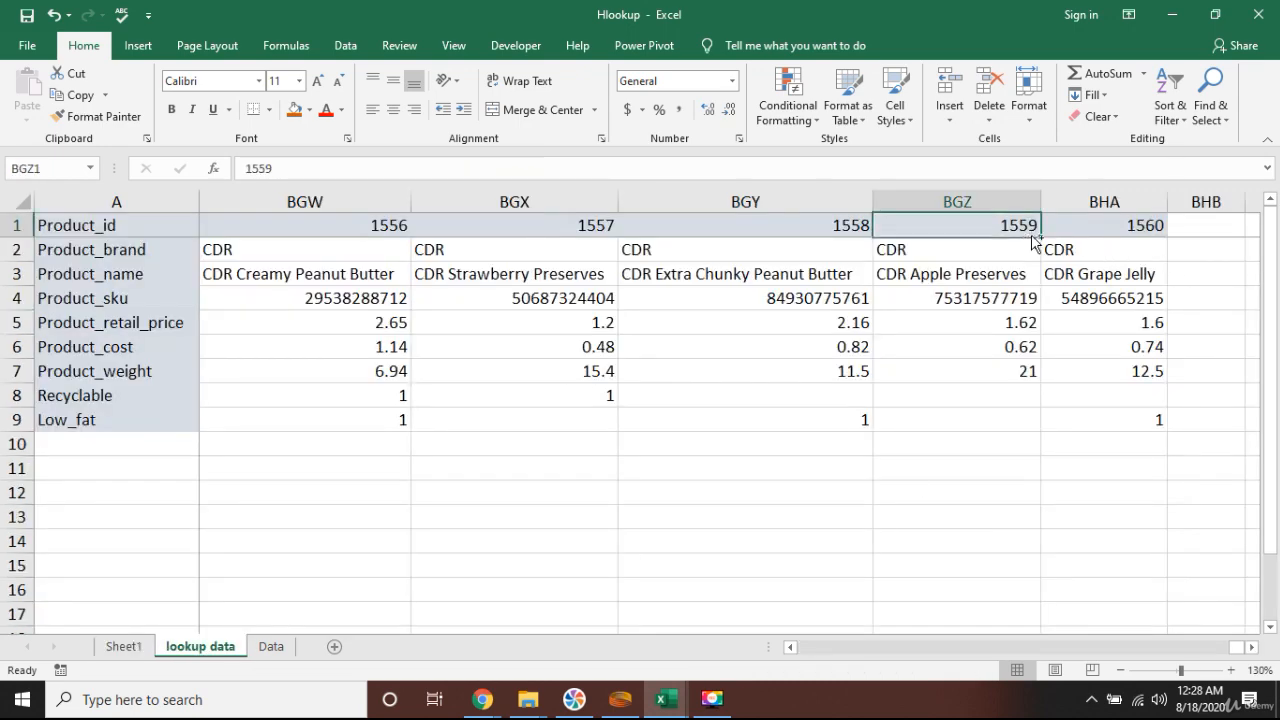
{"action": "key", "text": "ctrl+Left"}
{"action": "key", "text": "Right"}
{"action": "key", "text": "Right"}
{"action": "key", "text": "Right"}
{"action": "key", "text": "Right"}
{"action": "key", "text": "Right"}
{"action": "key", "text": "Right"}
{"action": "key", "text": "Right"}
{"action": "key", "text": "Right"}
{"action": "key", "text": "Right"}
{"action": "key", "text": "Right"}
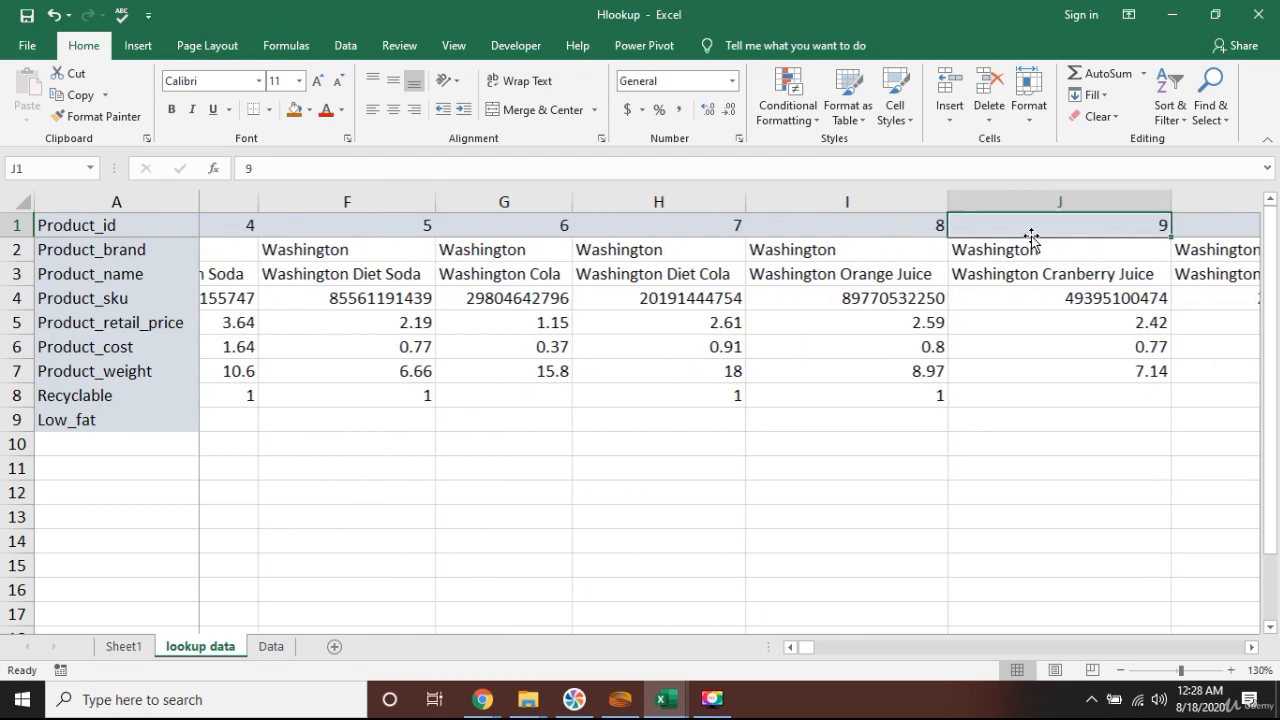
{"action": "key", "text": "Left"}
{"action": "key", "text": "Left"}
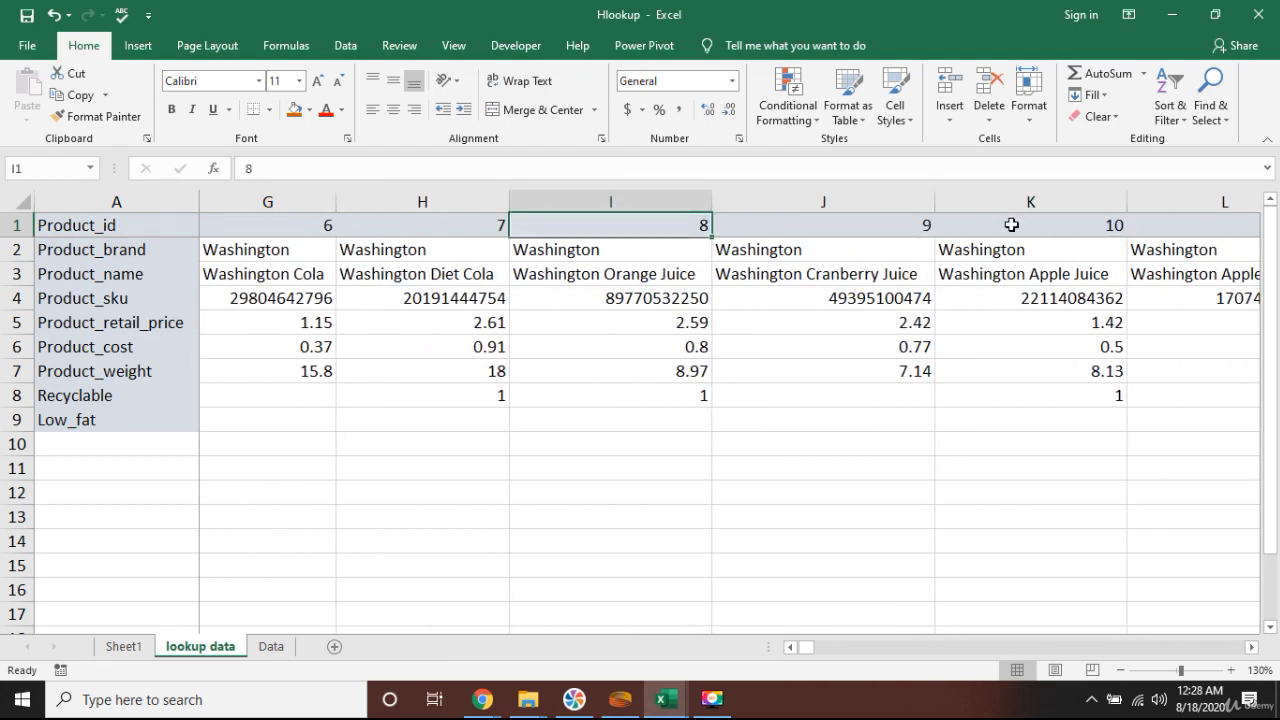
- Make the table array in Sheet1's C6 Cost formula absolute as $B$1:$BHA$9
{"action": "left_click", "coordinate": [124, 646]}
{"action": "left_click", "coordinate": [441, 385]}
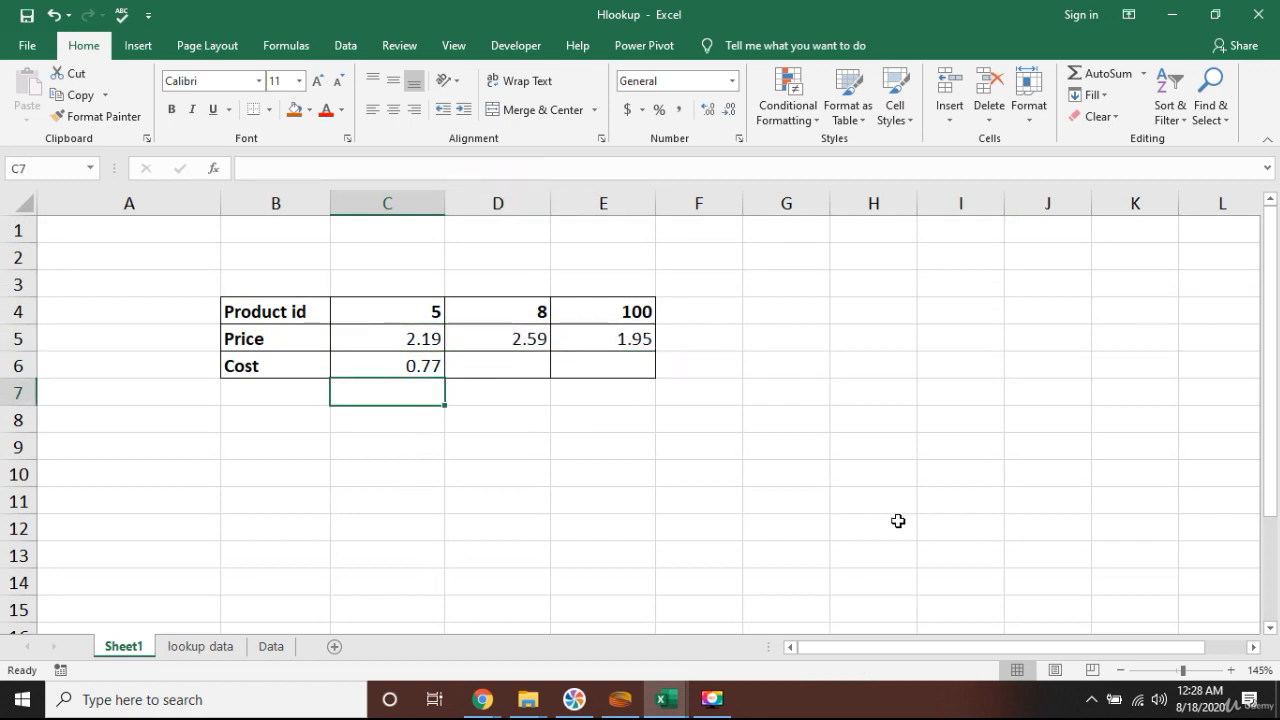
{"action": "key", "text": "Up"}
{"action": "key", "text": "F2"}
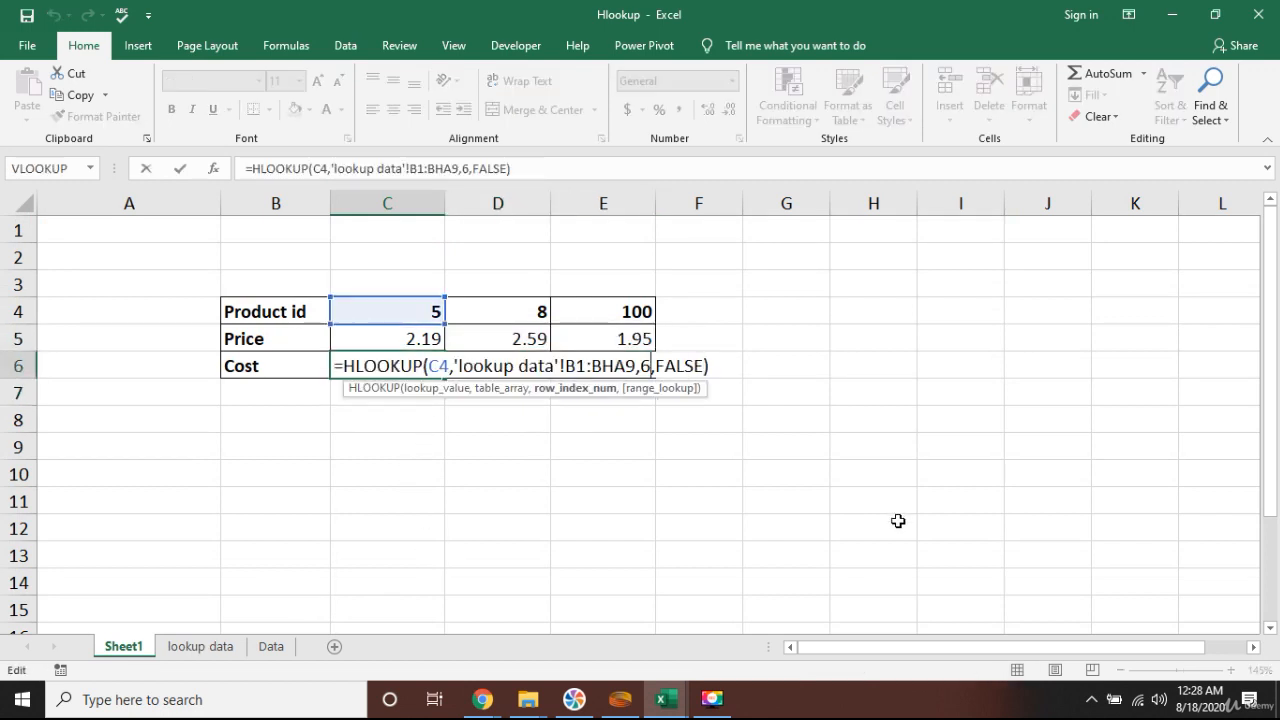
{"action": "key", "text": "Left"}
{"action": "key", "text": "Left"}
{"action": "key", "text": "Left"}
{"action": "key", "text": "Left"}
{"action": "key", "text": "Left"}
{"action": "key", "text": "Left"}
{"action": "key", "text": "Left"}
{"action": "key", "text": "Left"}
{"action": "key", "text": "Left"}
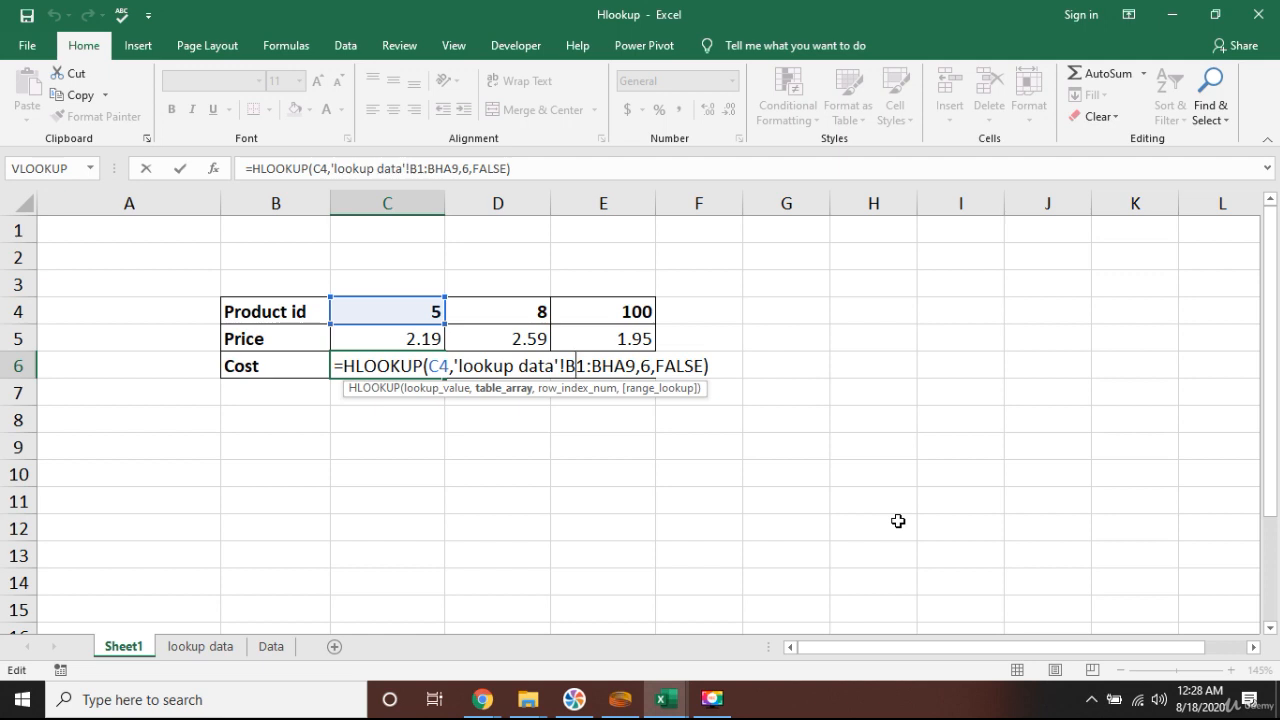
{"action": "key", "text": "F4"}
{"action": "key", "text": "Right"}
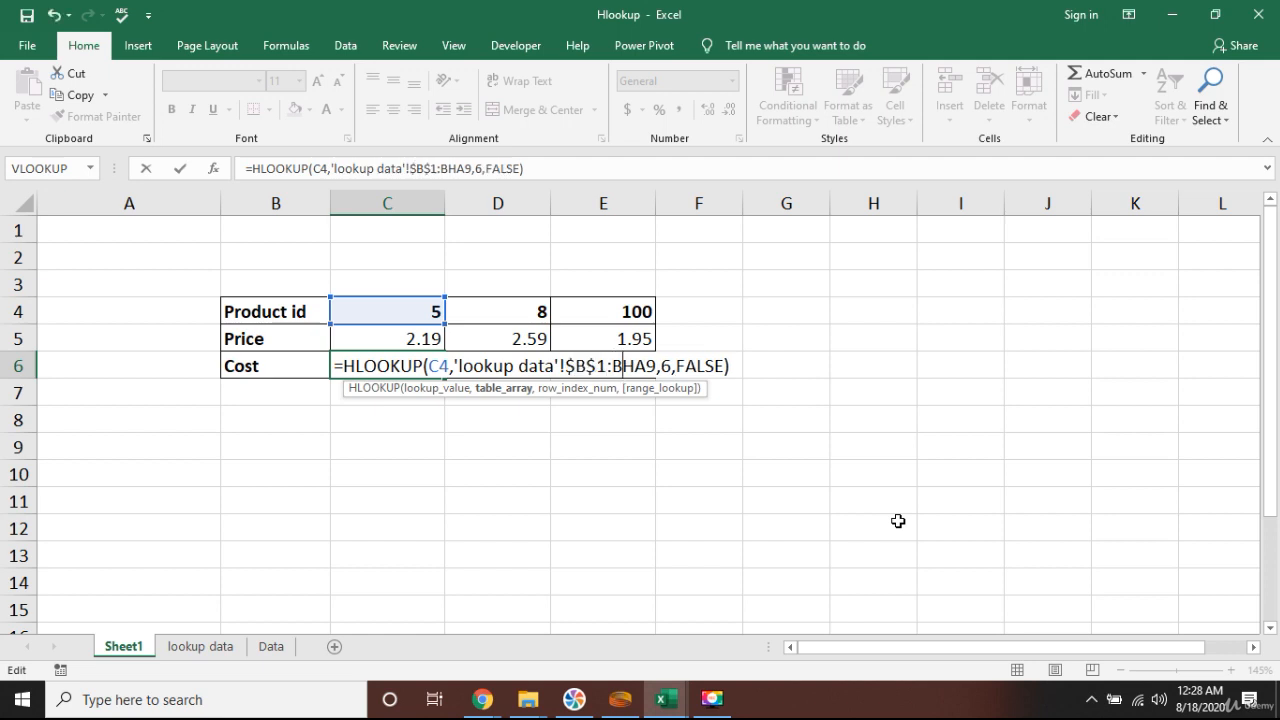
{"action": "key", "text": "F4"}
{"action": "key", "text": "Return"}
- Copy the Cost formula from C6 across to D6 and E6
{"action": "key", "text": "Up"}
{"action": "key", "text": "ctrl+c"}
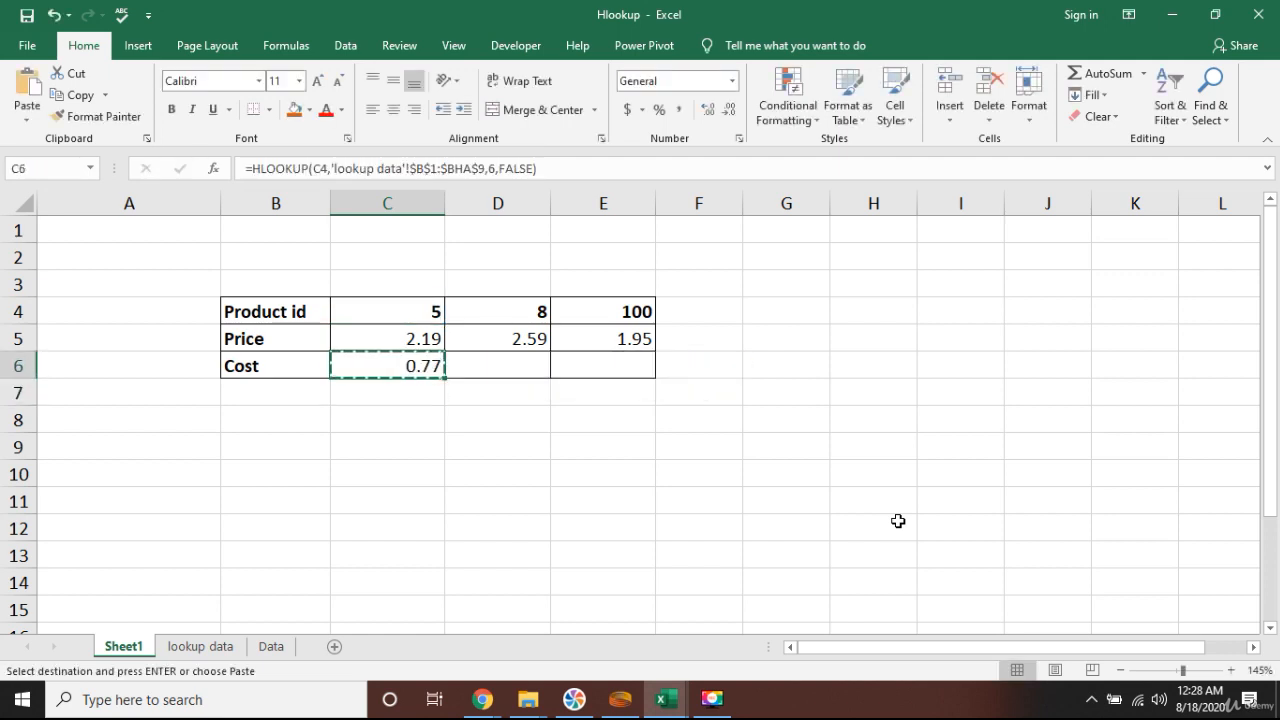
{"action": "key", "text": "shift+Right"}
{"action": "key", "text": "shift+Right"}
{"action": "key", "text": "ctrl+v"}
{"action": "key", "text": "Escape"}
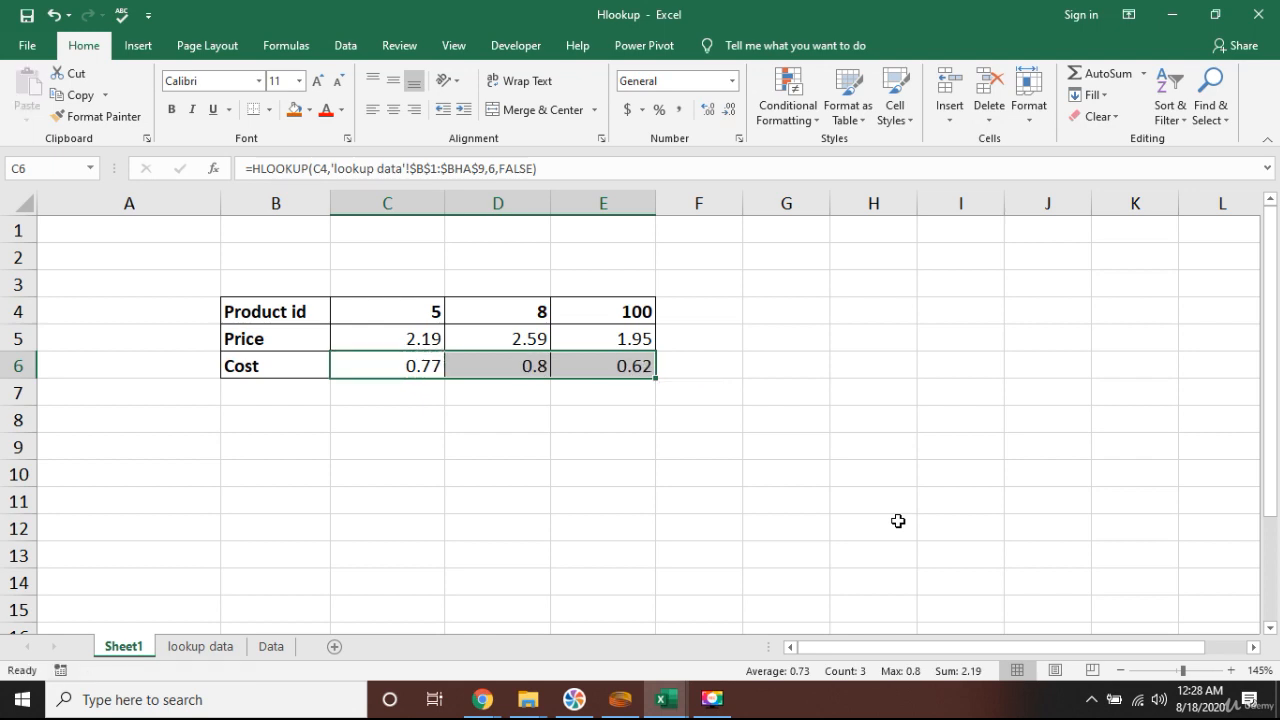